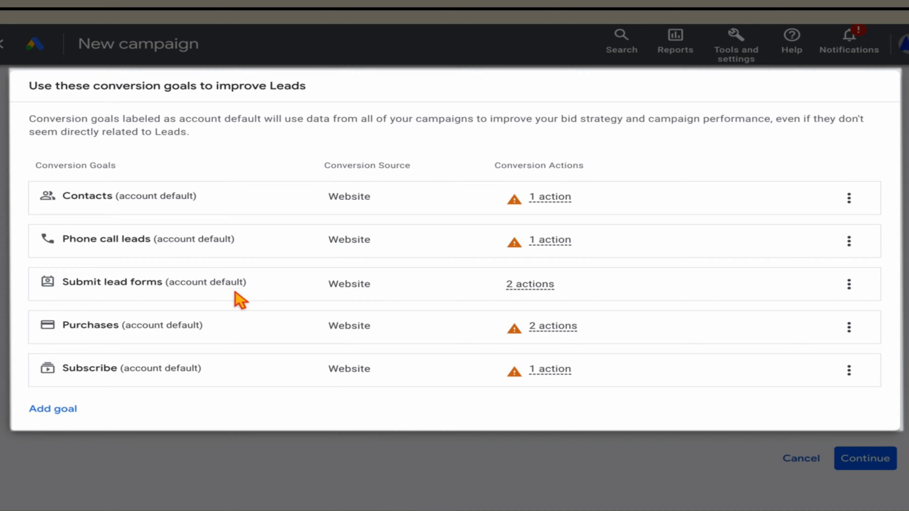
Remove the Phone call leads conversion goal from this campaign and continue with the remaining goals.
left_click(852, 245)
left_click(822, 251)
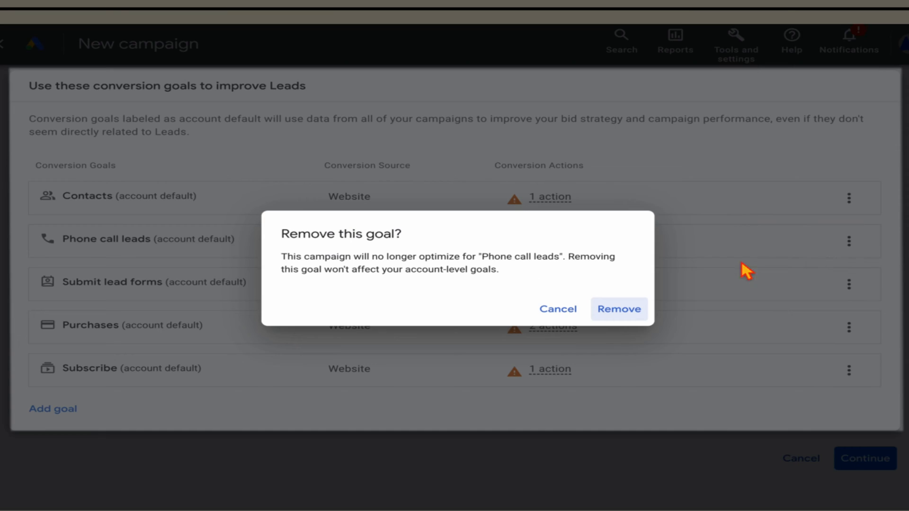
left_click(647, 314)
mouse_move(634, 316)
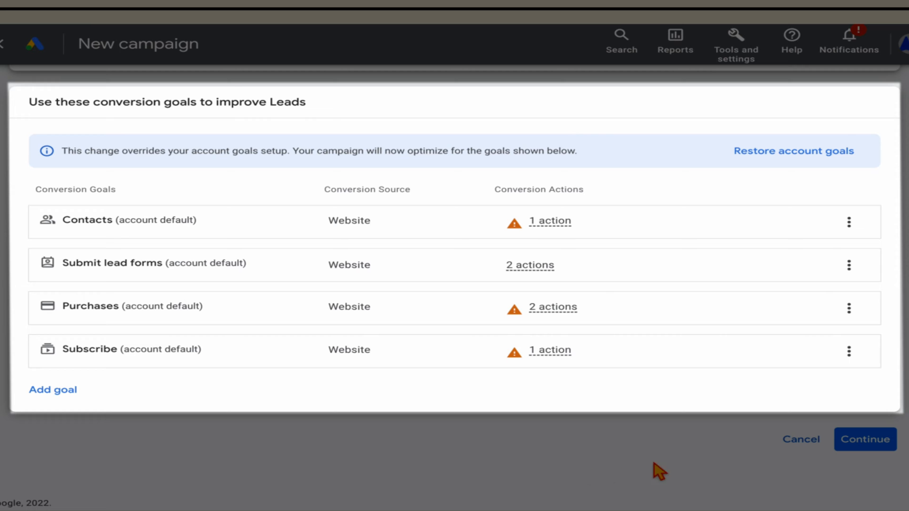
left_click(893, 455)
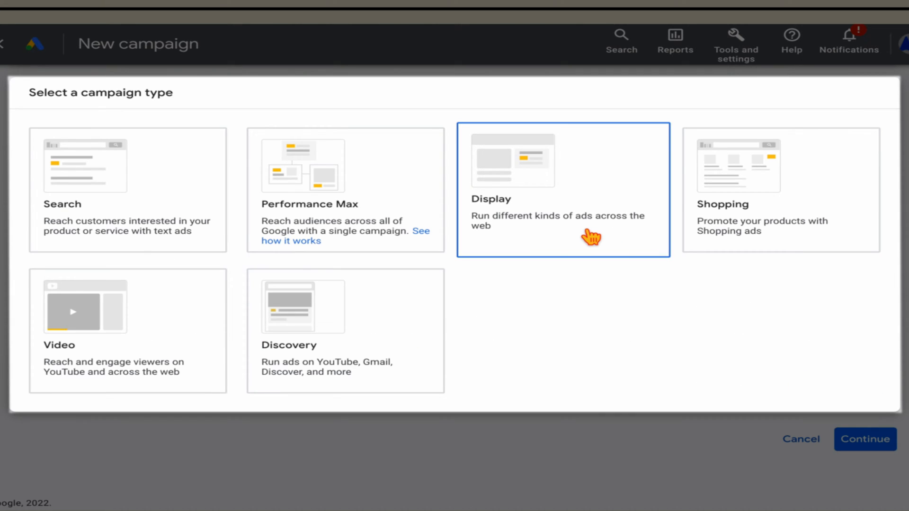
left_click(591, 236)
left_click(122, 280)
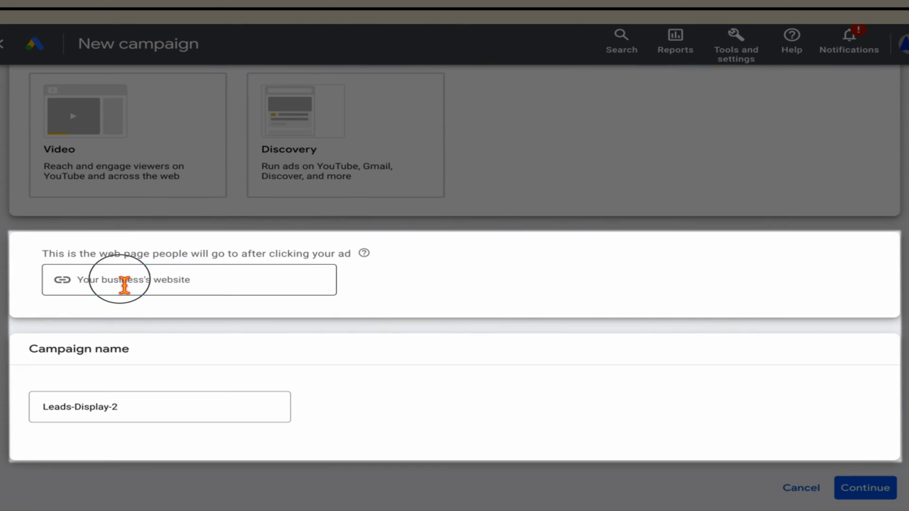
type("https://definedigitalacademy.com/")
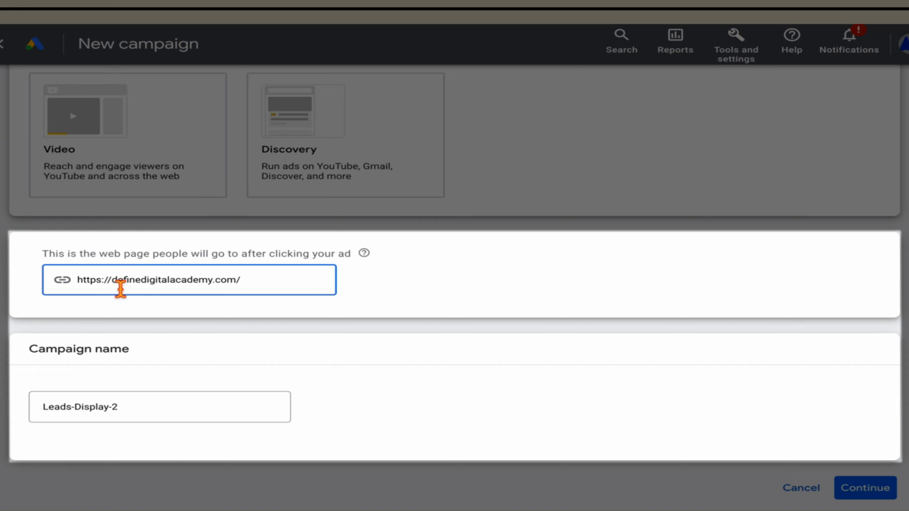
Name the campaign "Define Leads [Display]" and continue to the campaign settings.
triple_click(148, 410)
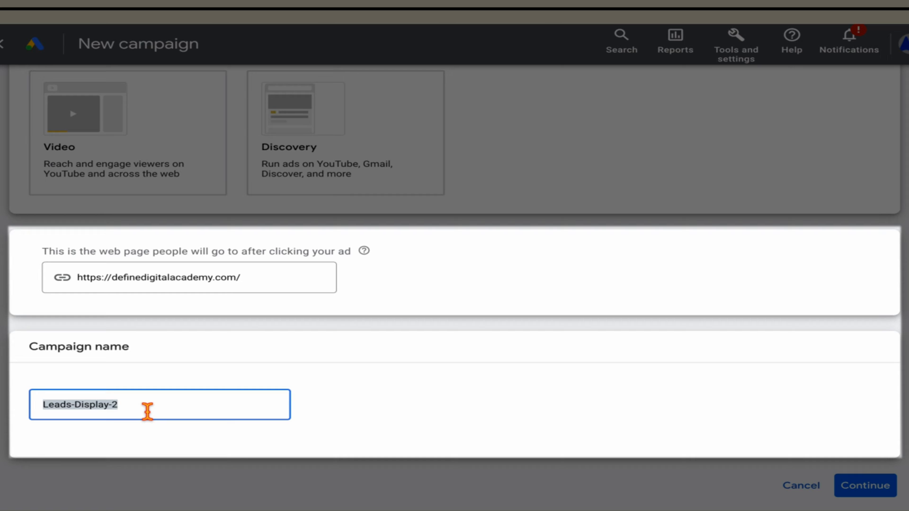
type("Define")
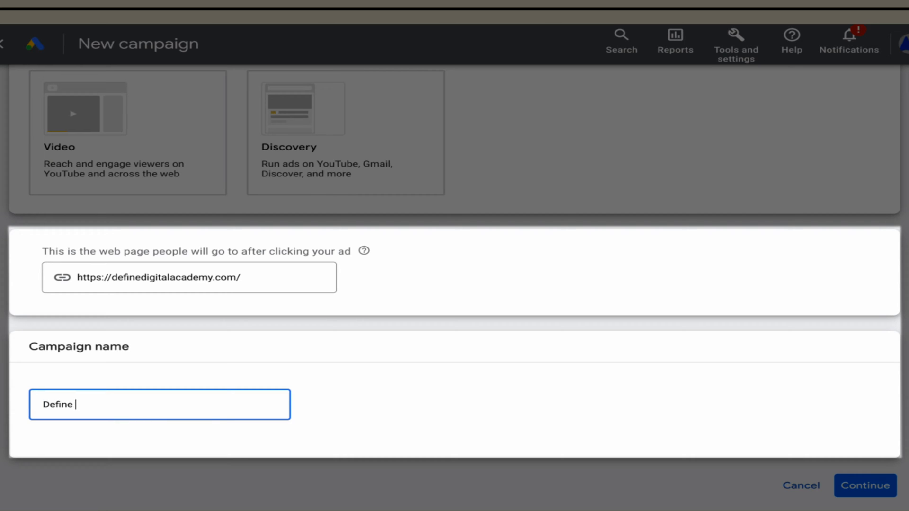
type(" Leads [Display]")
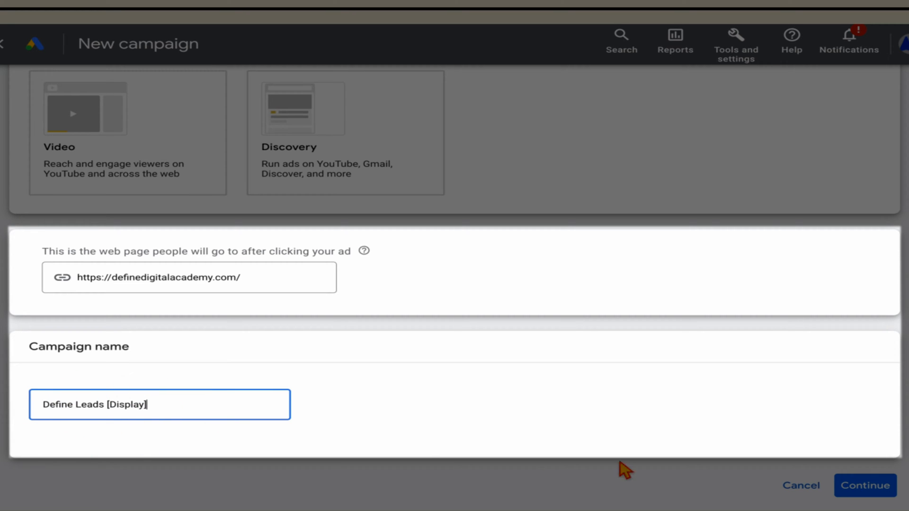
left_click(837, 496)
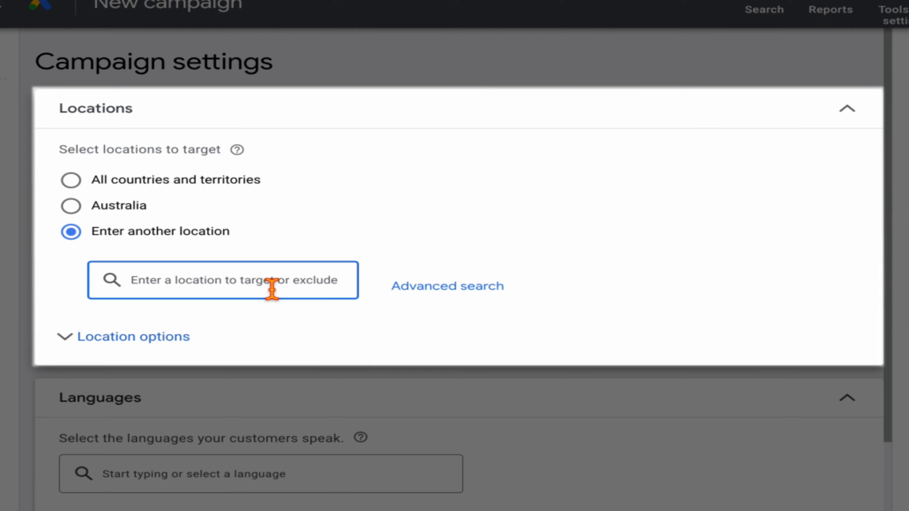
Add the United States and the United Kingdom as targeted locations.
type("uni")
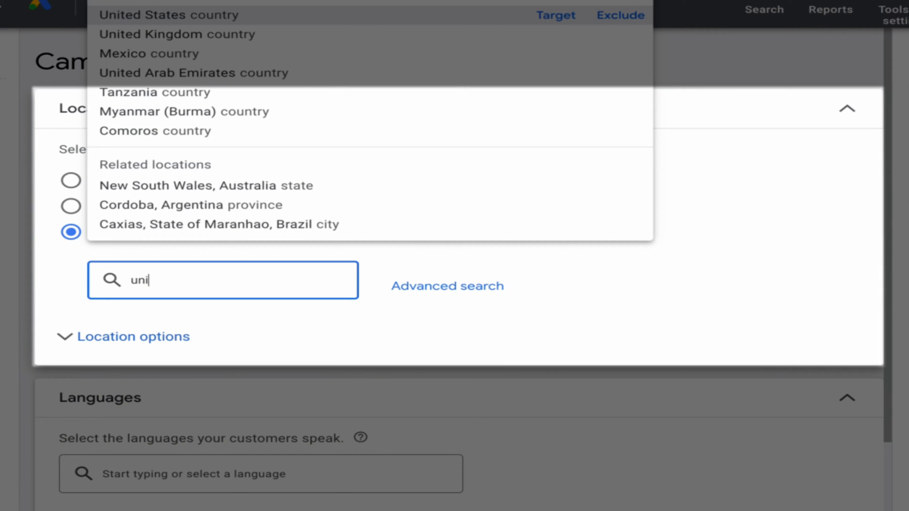
left_click(553, 14)
type("un")
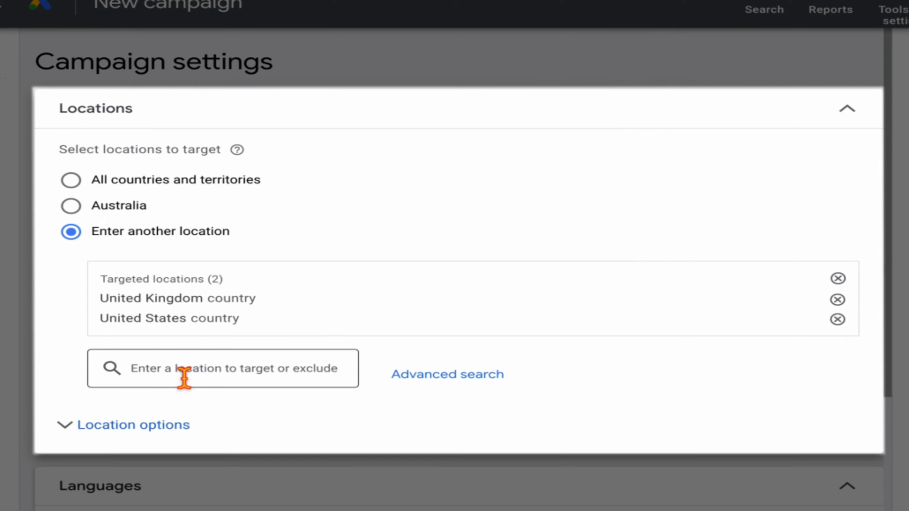
Search the targetable locations for "que" and clear the search without adding one.
left_click(184, 377)
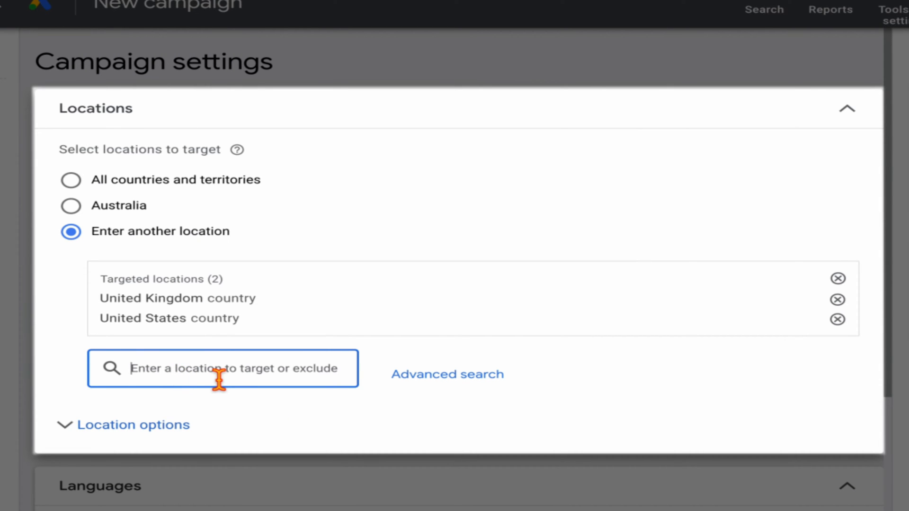
type("que")
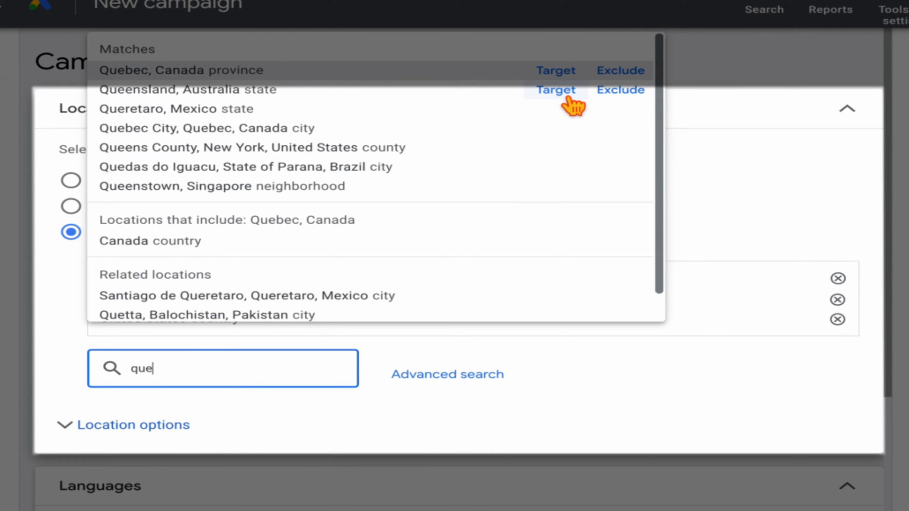
double_click(178, 372)
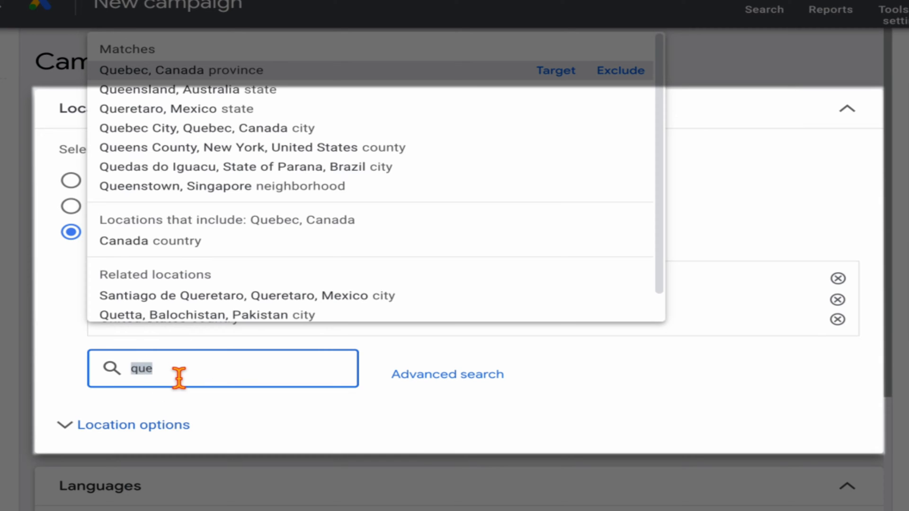
key("BackSpace")
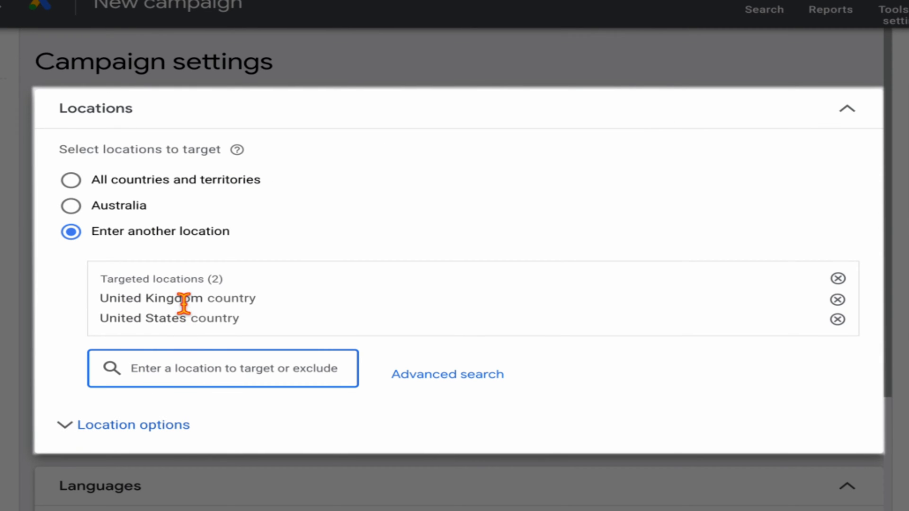
In the location options, target by "Presence: People in or regularly in your targeted locations".
left_click(135, 426)
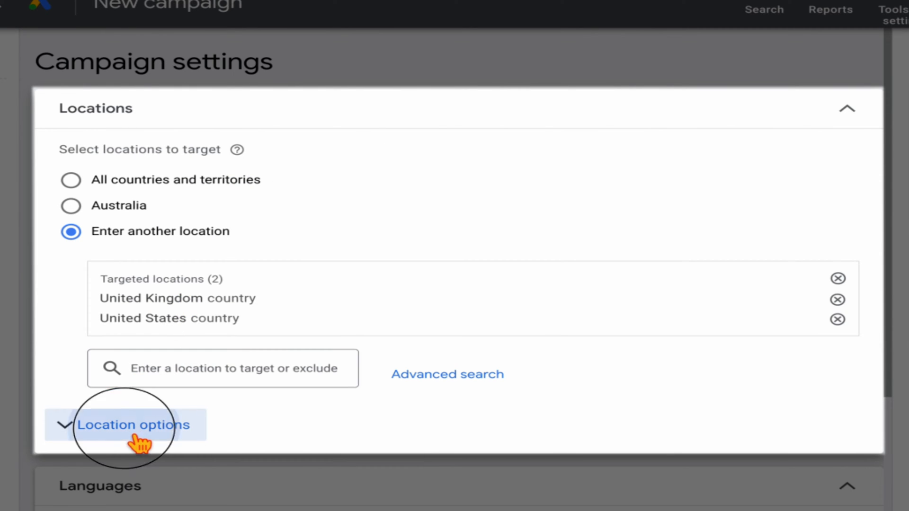
scroll(179, 441, "down", 1)
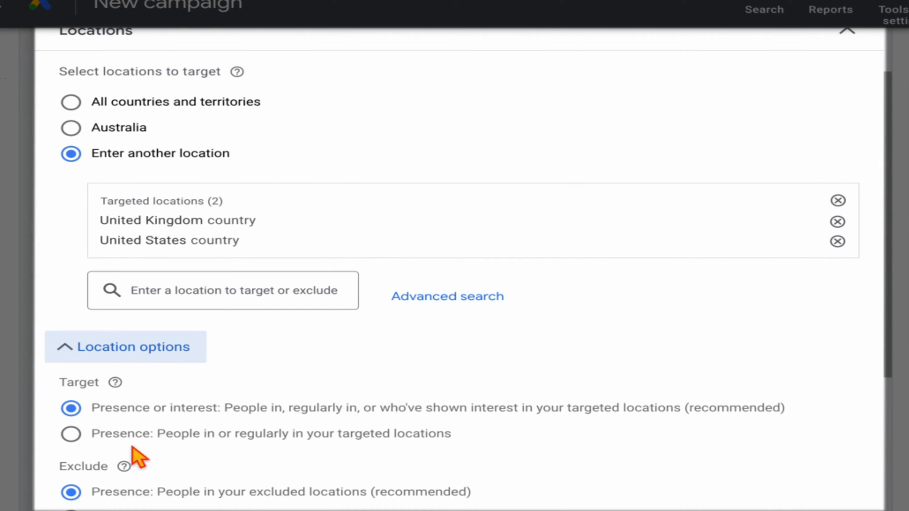
left_click(85, 444)
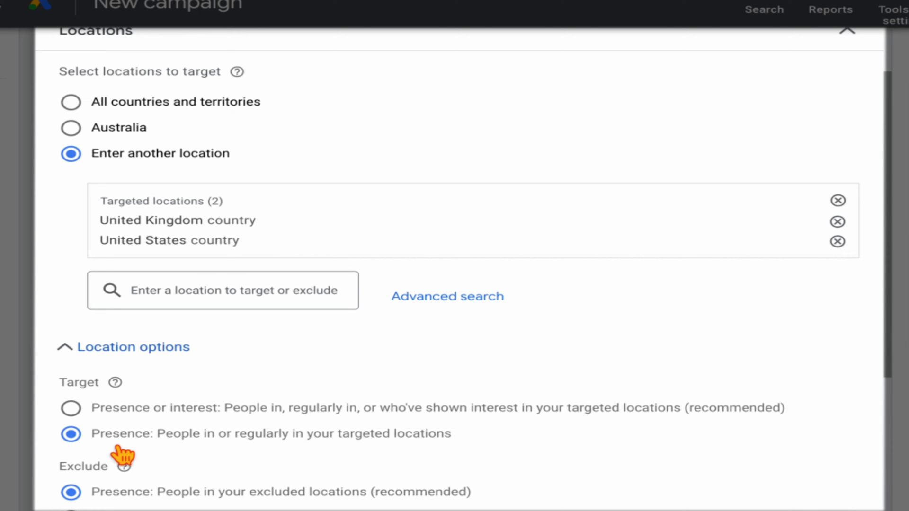
Expand the additional campaign settings, review the ad schedule options, and collapse them without changing the schedule.
scroll(135, 452, "down", 1)
scroll(130, 447, "down", 5)
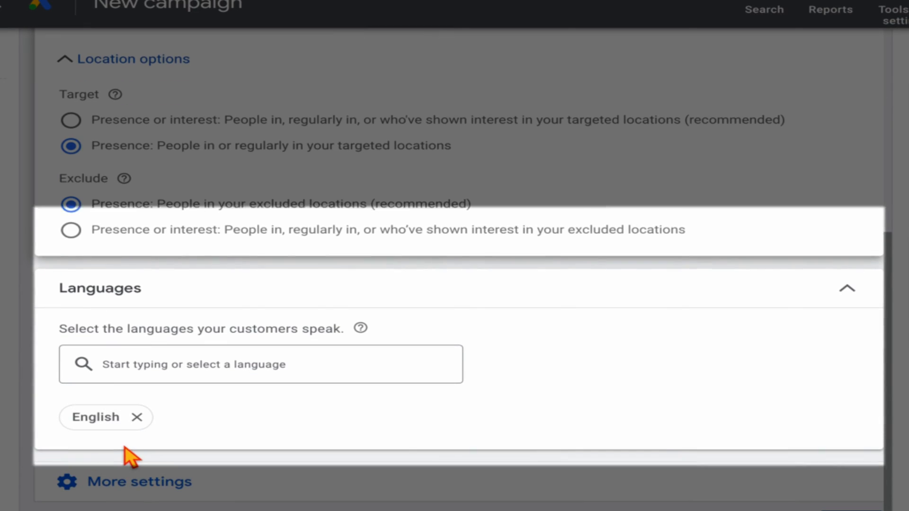
left_click(139, 491)
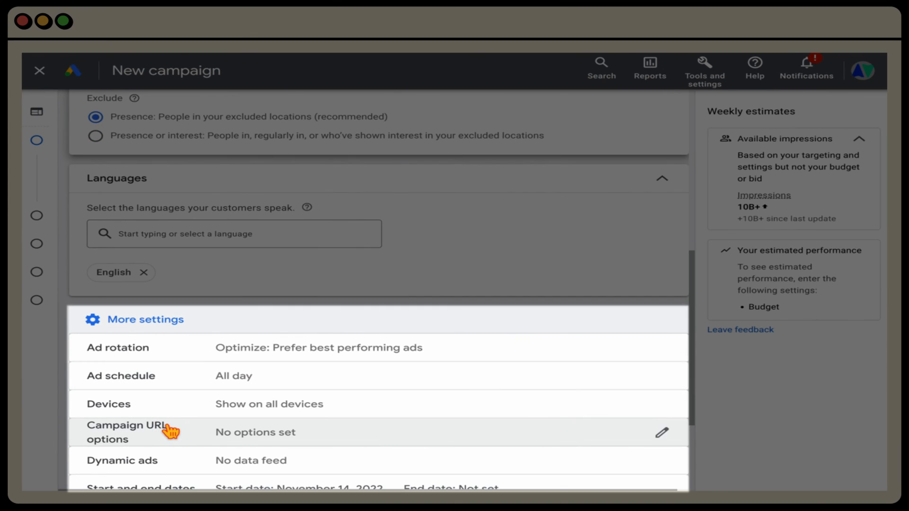
scroll(168, 433, "down", 1)
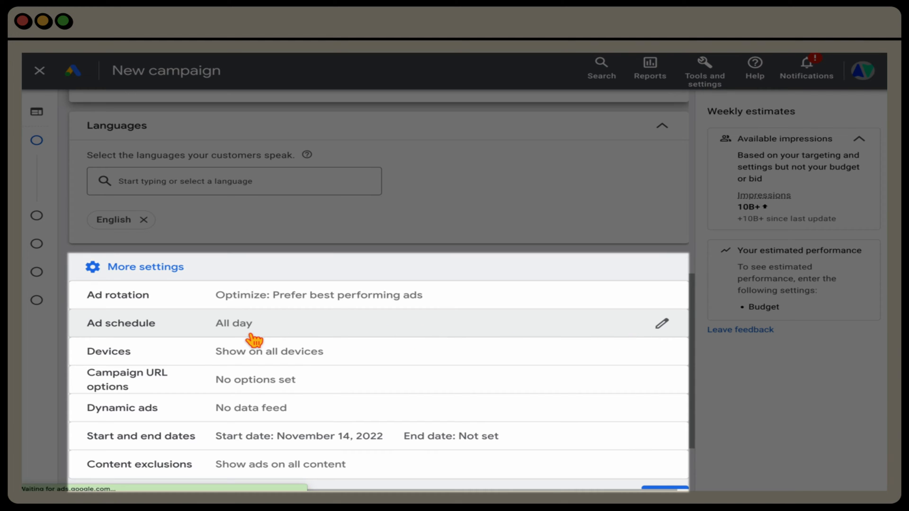
left_click(670, 328)
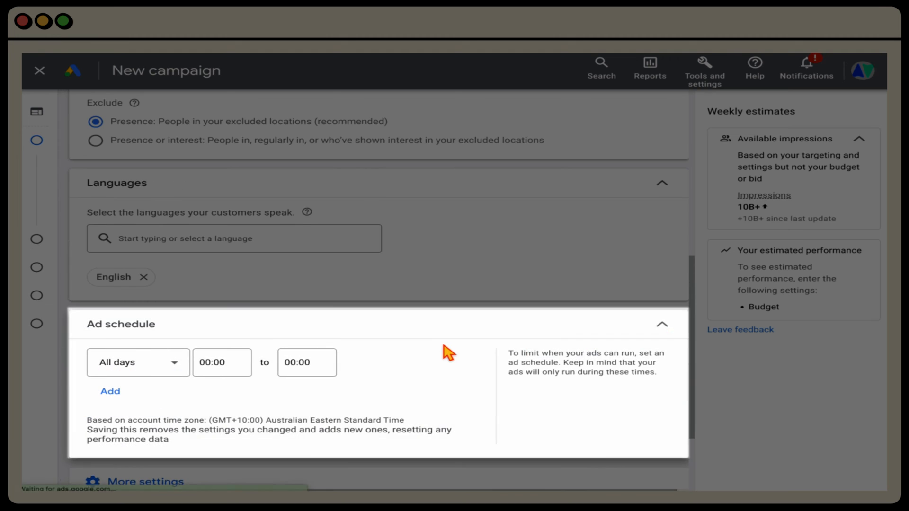
scroll(440, 350, "down", 1)
left_click(663, 286)
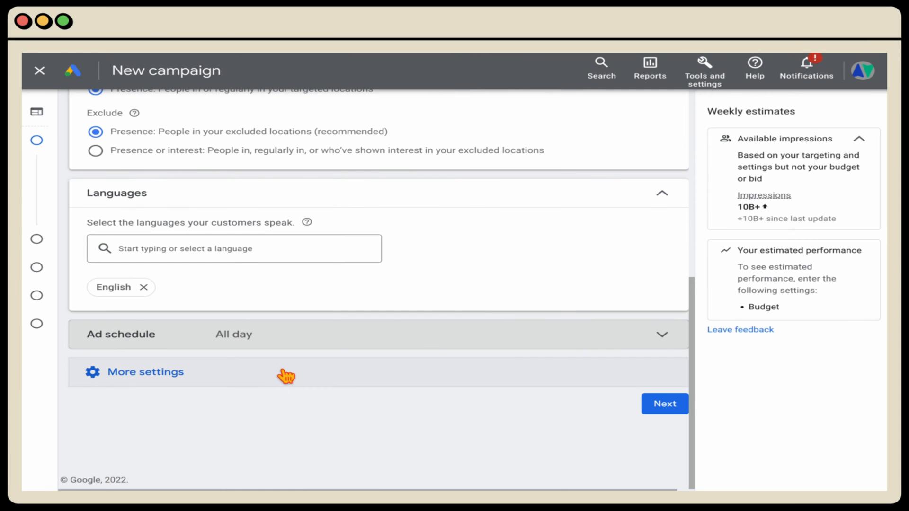
Review the device targeting options, keep ads showing on all devices, and continue to budget and bidding.
left_click(150, 379)
left_click(173, 414)
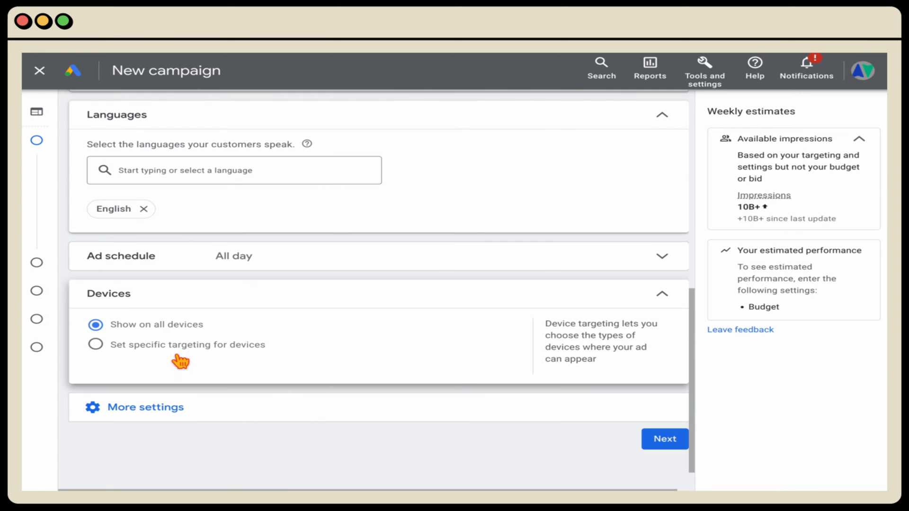
left_click(171, 351)
scroll(193, 361, "down", 1)
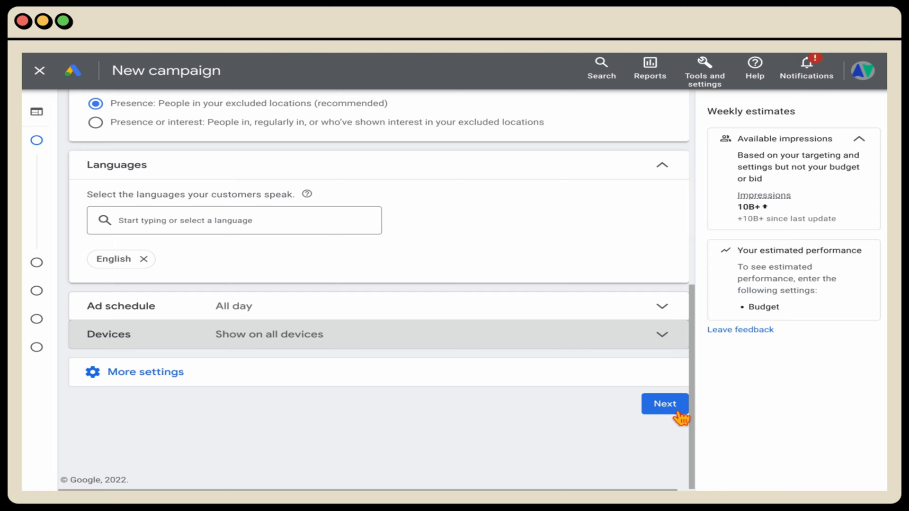
left_click(678, 413)
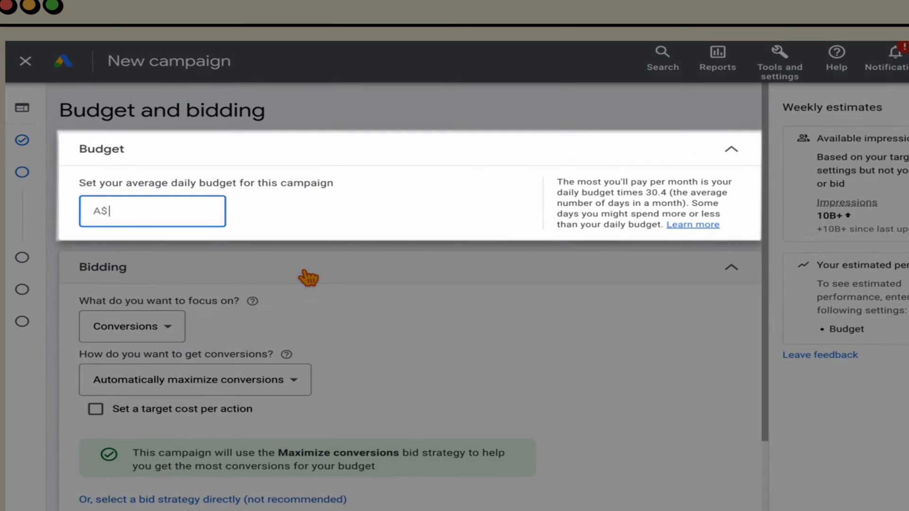
Set the average daily budget to A$5.00, keep Conversions as the bidding focus, and continue to targeting.
type("5.00")
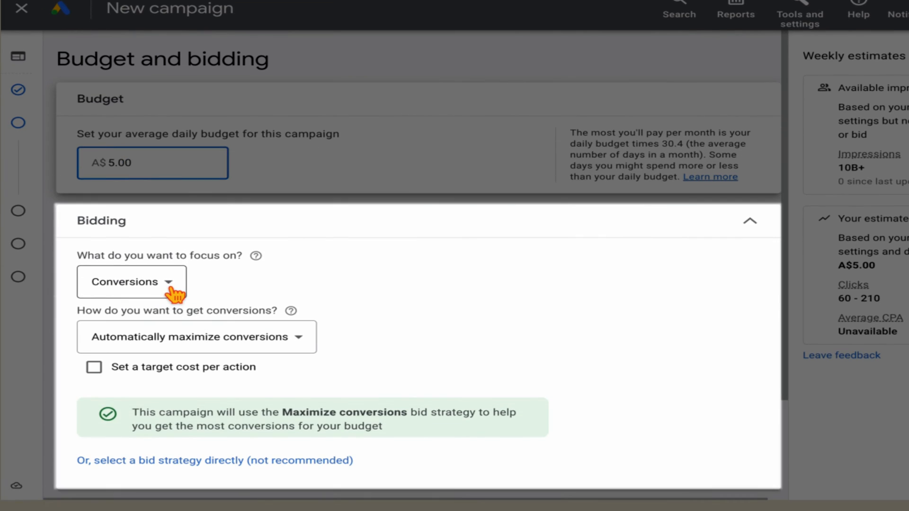
left_click(170, 337)
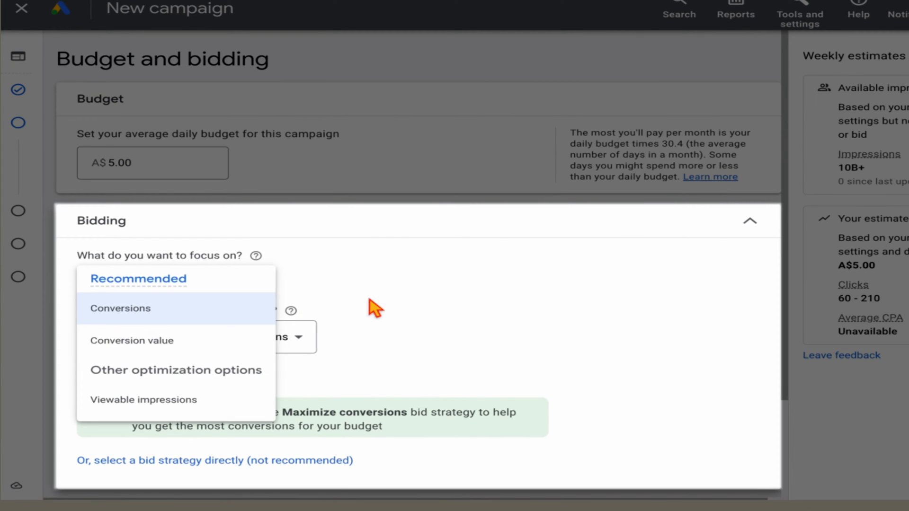
left_click(210, 311)
scroll(300, 306, "down", 1)
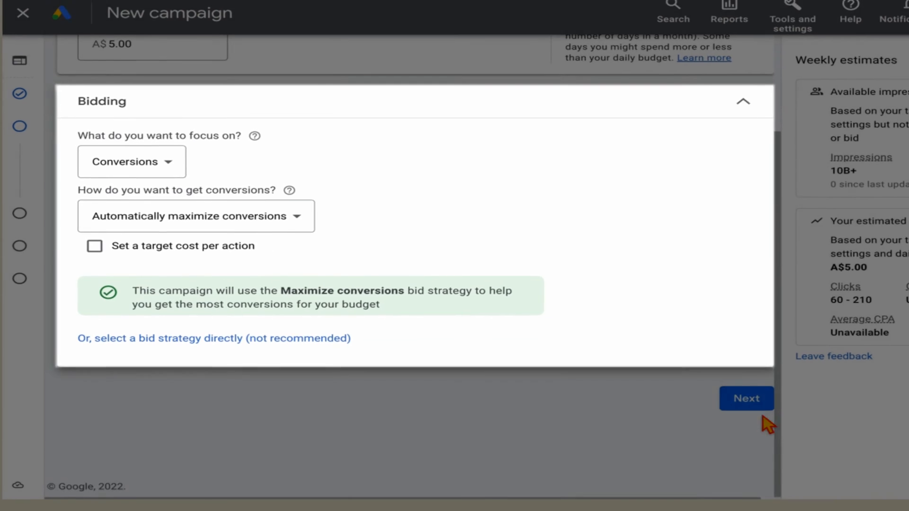
left_click(753, 465)
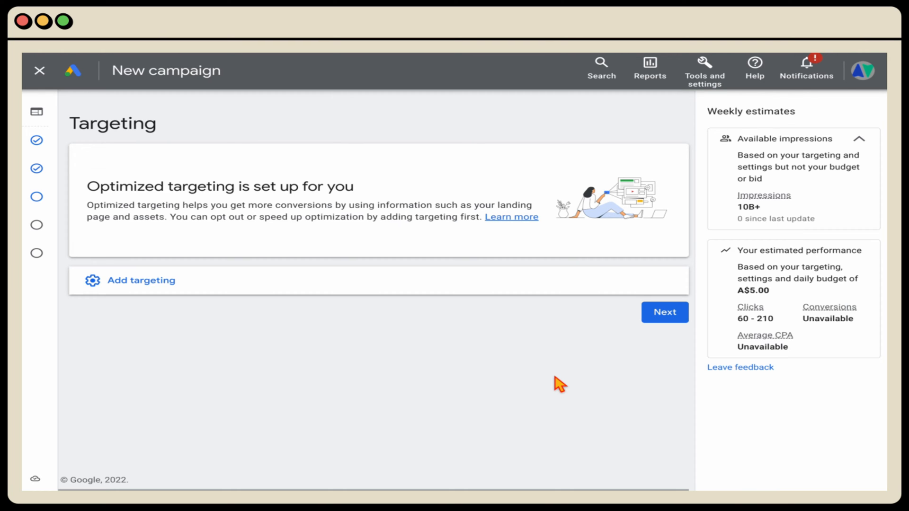
Target all the Website visitors audience segments under "How they have interacted with your business" and keep optimized targeting enabled.
left_click(142, 280)
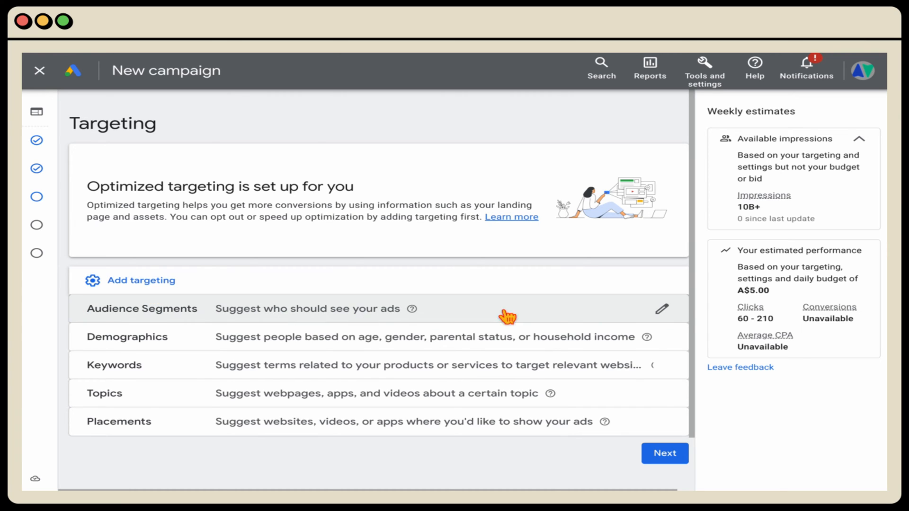
left_click(662, 309)
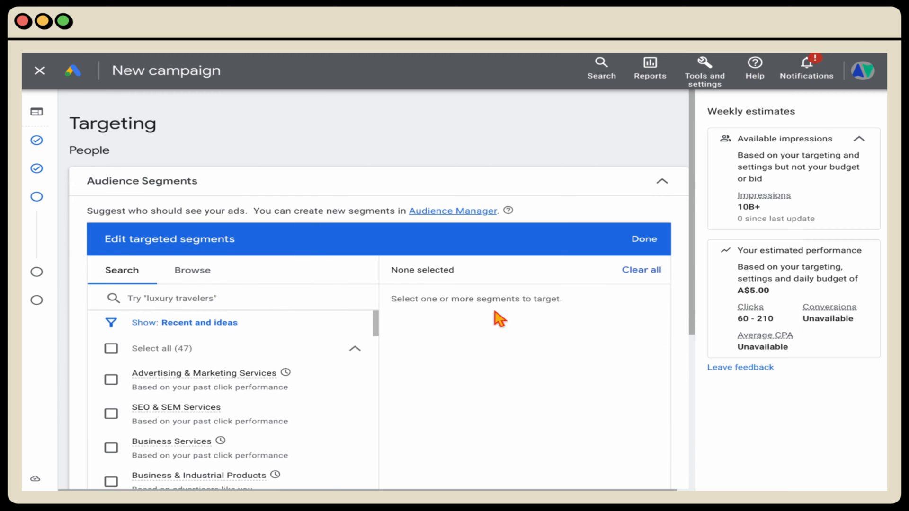
left_click(198, 277)
scroll(293, 341, "down", 1)
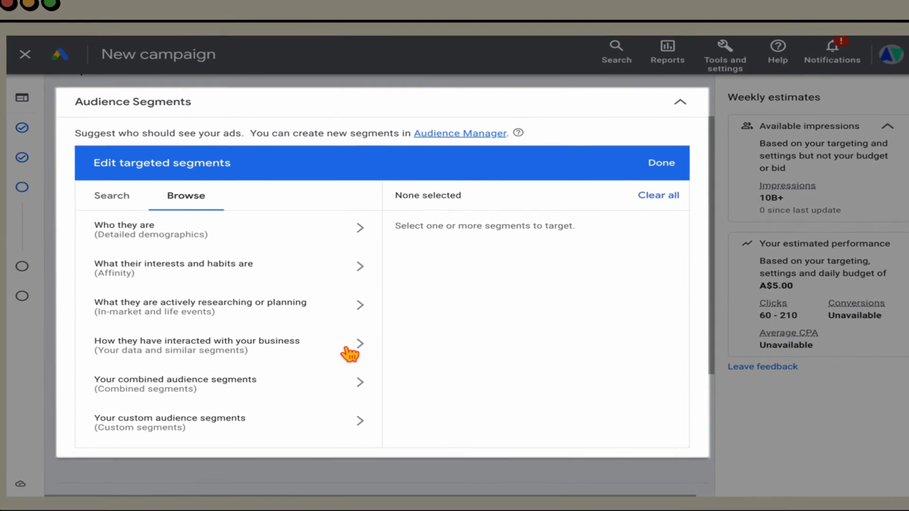
left_click(350, 348)
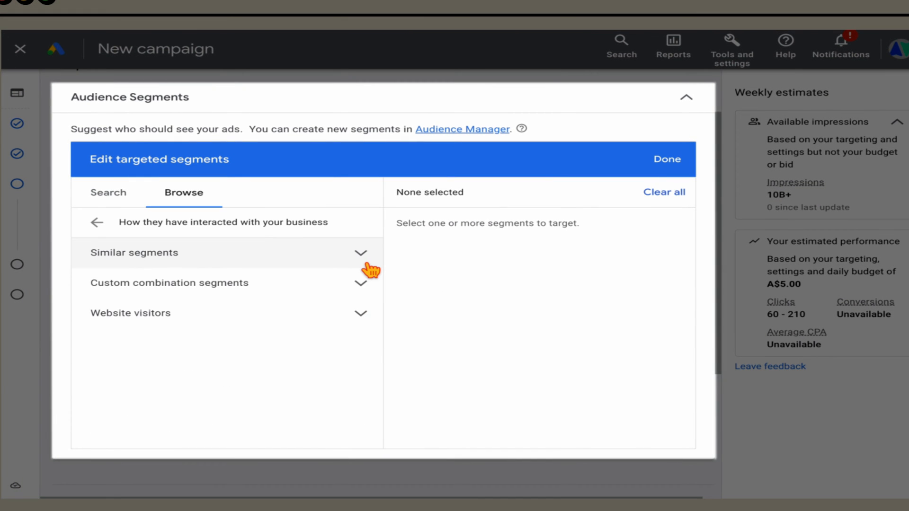
left_click(362, 322)
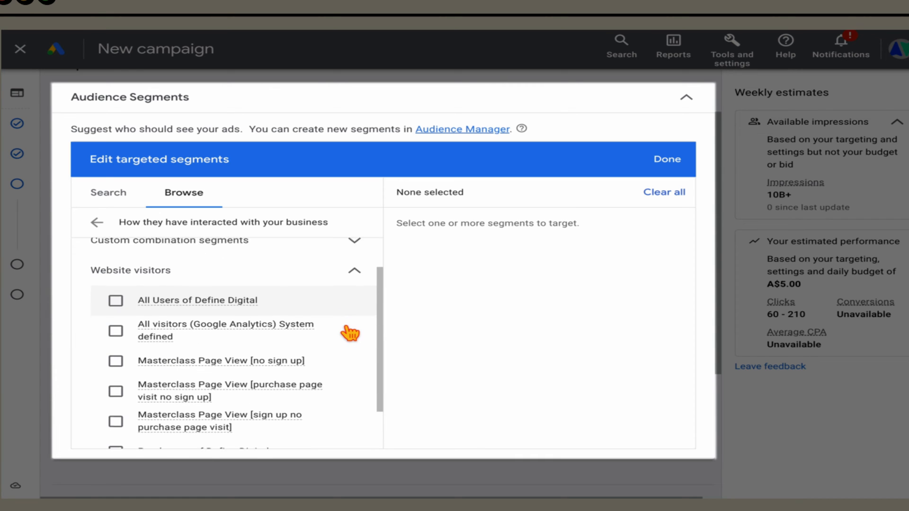
left_click(347, 297)
left_click(345, 331)
left_click(355, 367)
left_click(341, 385)
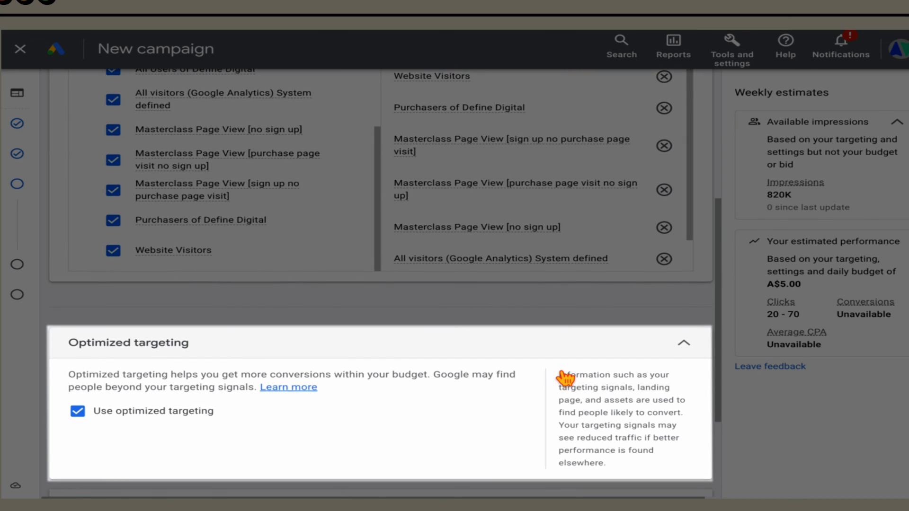
scroll(564, 379, "down", 1)
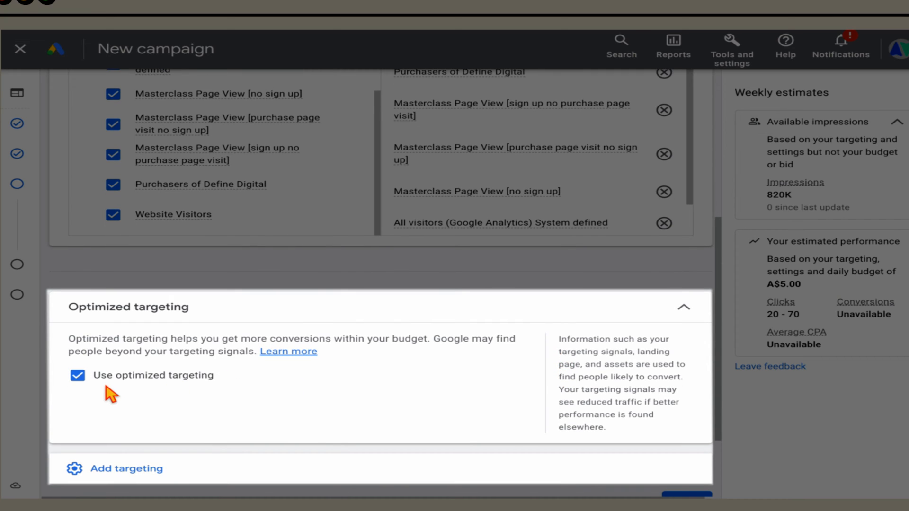
left_click(77, 376)
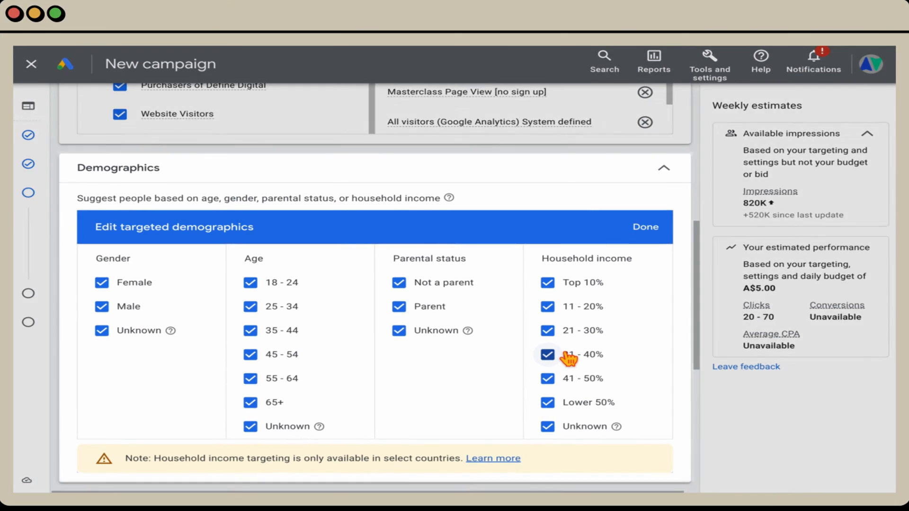
Exclude the 18 - 24, 55 - 64 and 65+ age groups from the targeted demographics, and continue to ad creation.
scroll(466, 350, "down", 1)
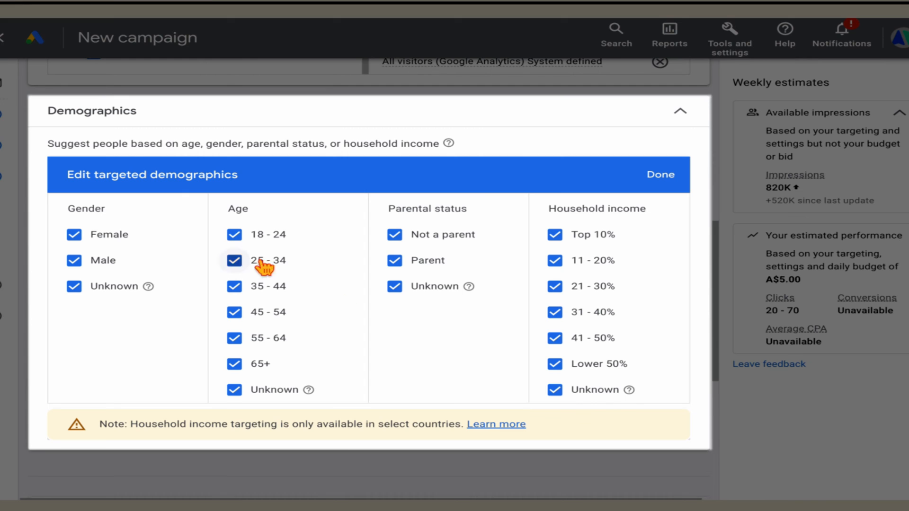
left_click(238, 238)
left_click(238, 371)
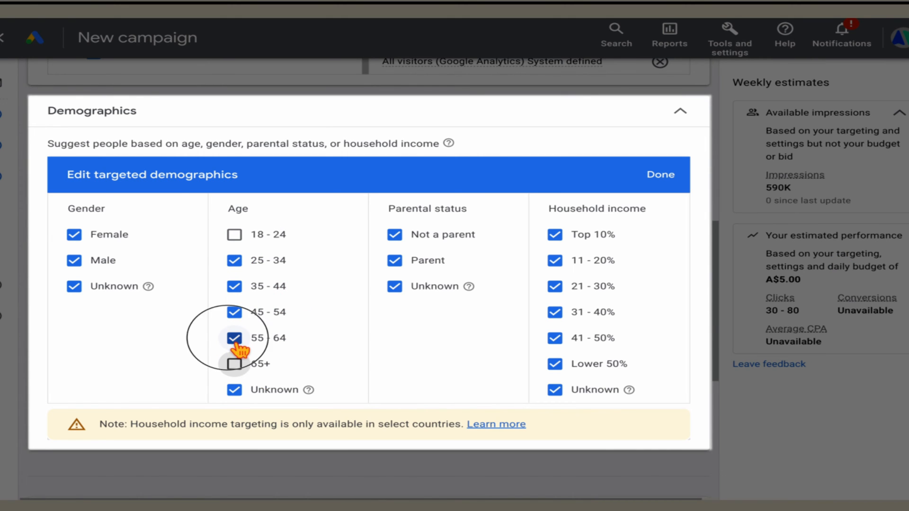
left_click(235, 340)
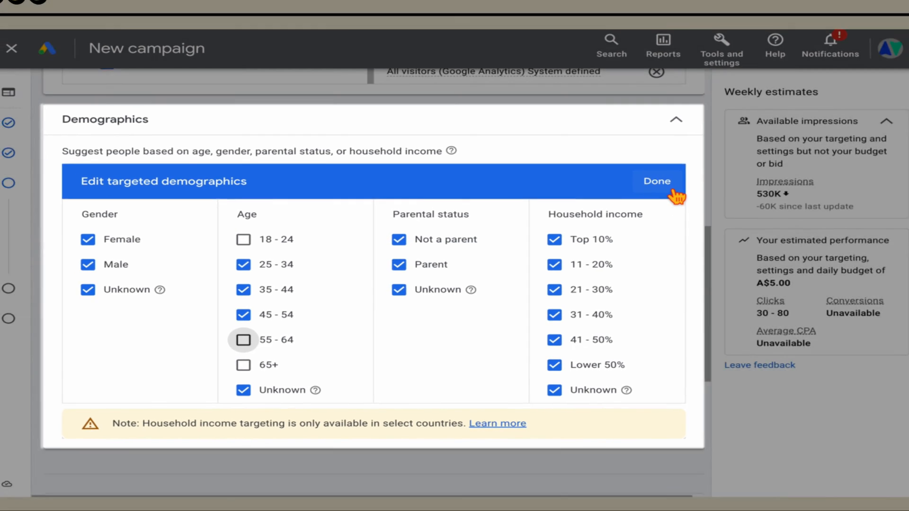
left_click(675, 182)
scroll(682, 379, "down", 2)
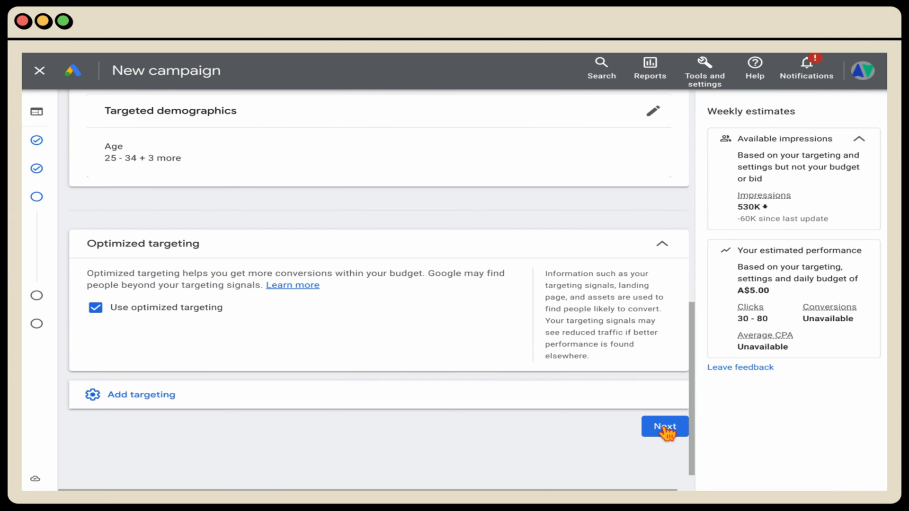
left_click(664, 437)
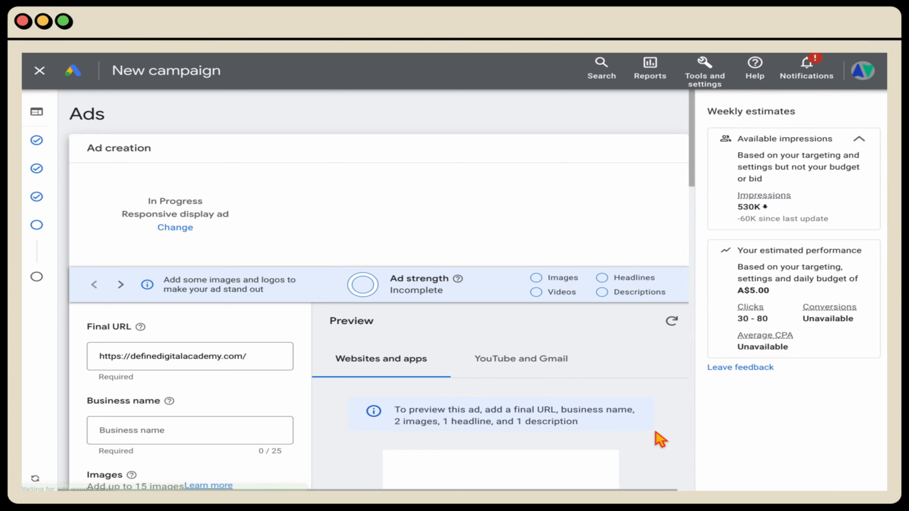
Enter "Define Digital Academy" as the business name of the responsive display ad.
scroll(282, 371, "down", 3)
scroll(283, 373, "down", 3)
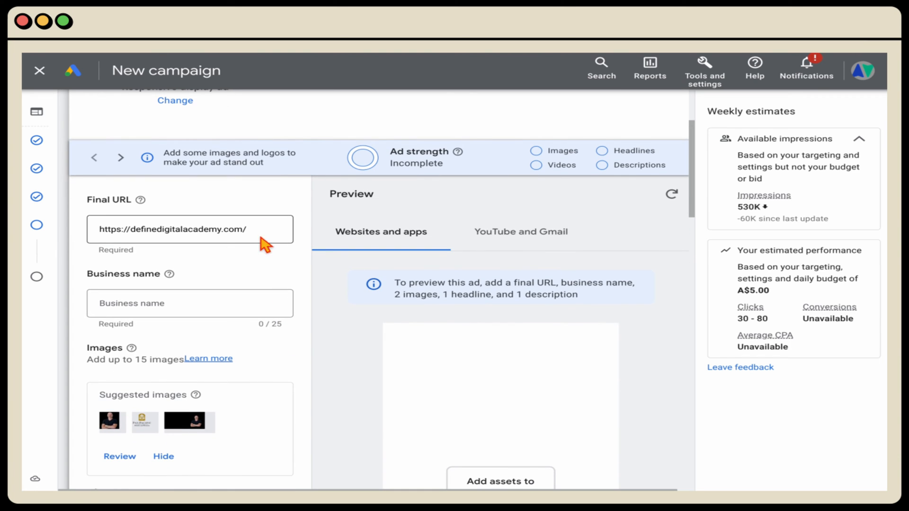
left_click(217, 309)
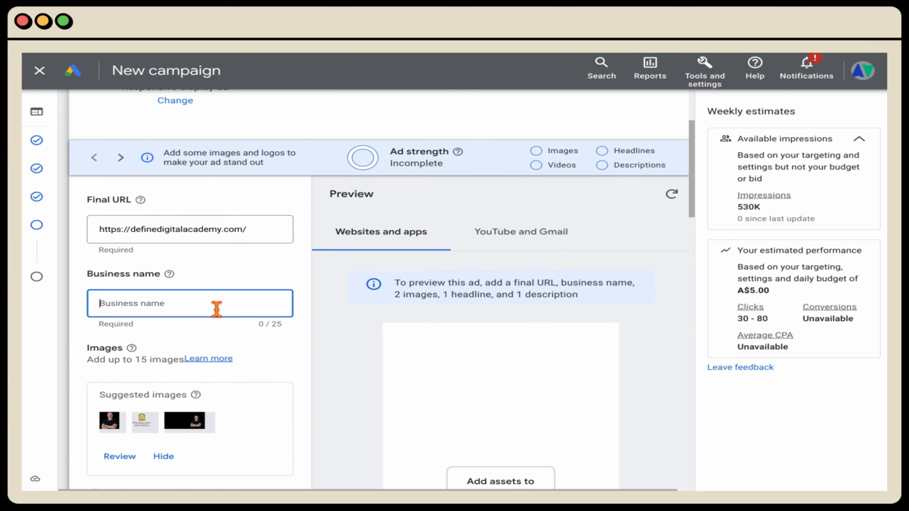
type("Define Digital Academy")
Start adding ad images, review the website and upload image sources, and return to the asset library.
scroll(178, 335, "down", 4)
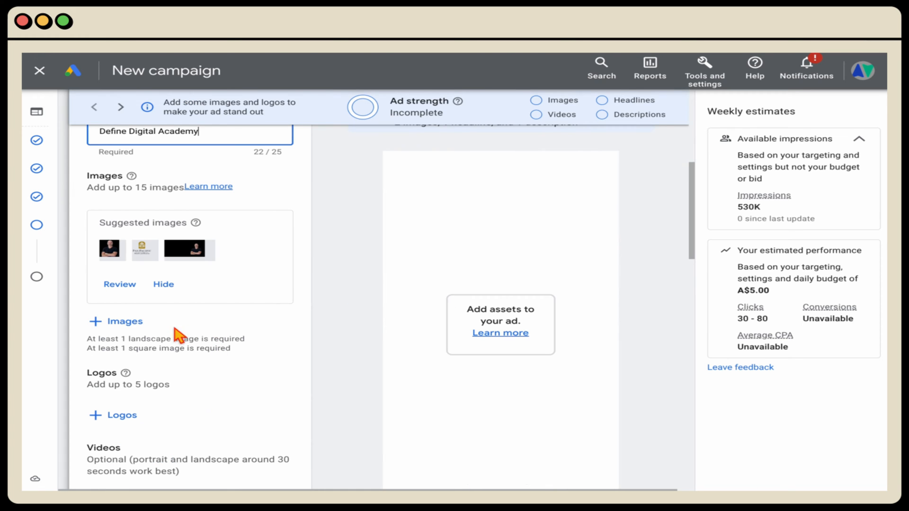
left_click(124, 322)
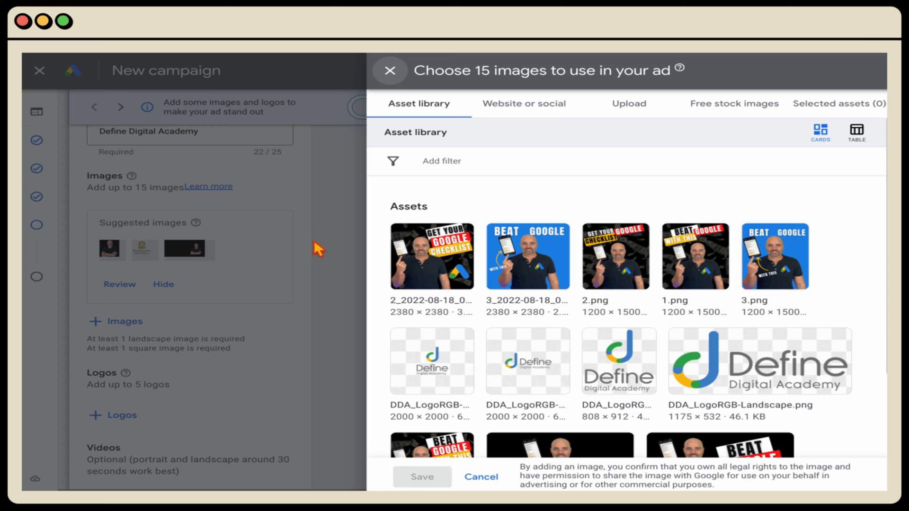
left_click(538, 115)
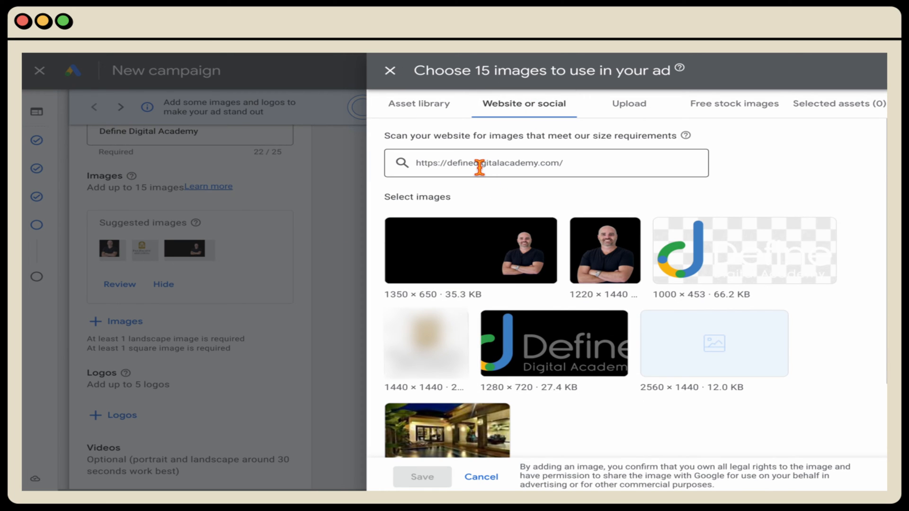
scroll(544, 284, "down", 3)
scroll(547, 290, "up", 3)
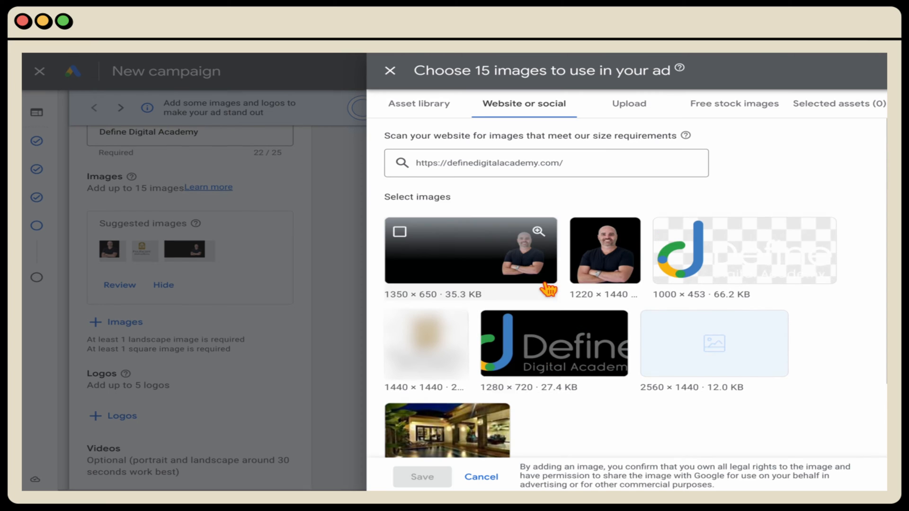
left_click(629, 105)
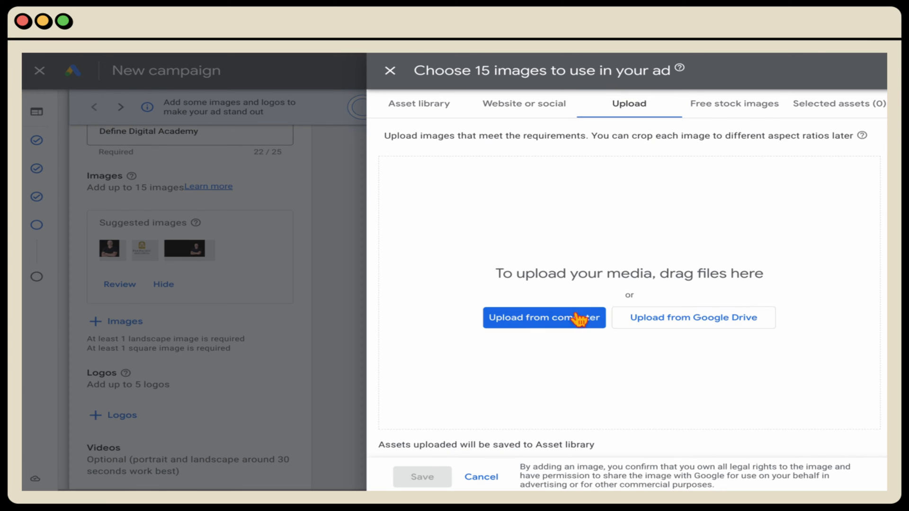
left_click(441, 124)
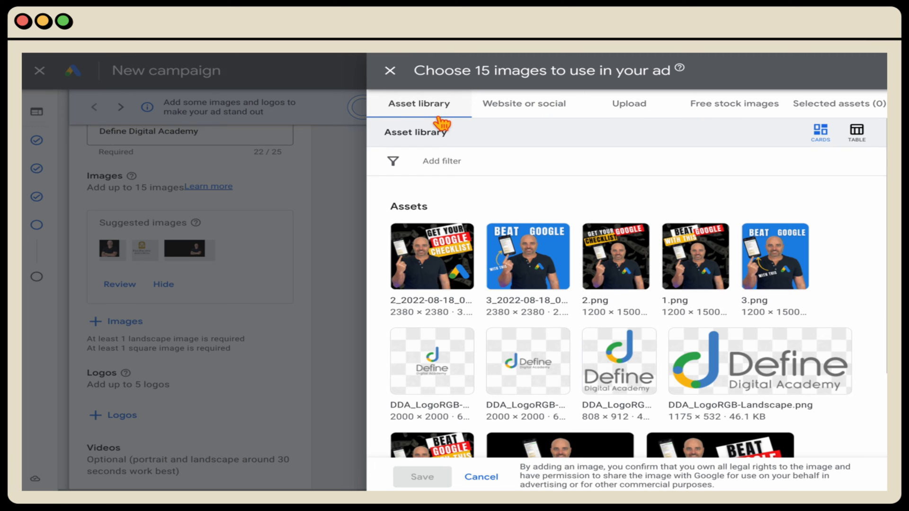
Add the Google checklist and "Beat Google" images from the asset library, using only a repositioned 1:1 crop for 2.png, and save the selection.
left_click(405, 237)
left_click(501, 237)
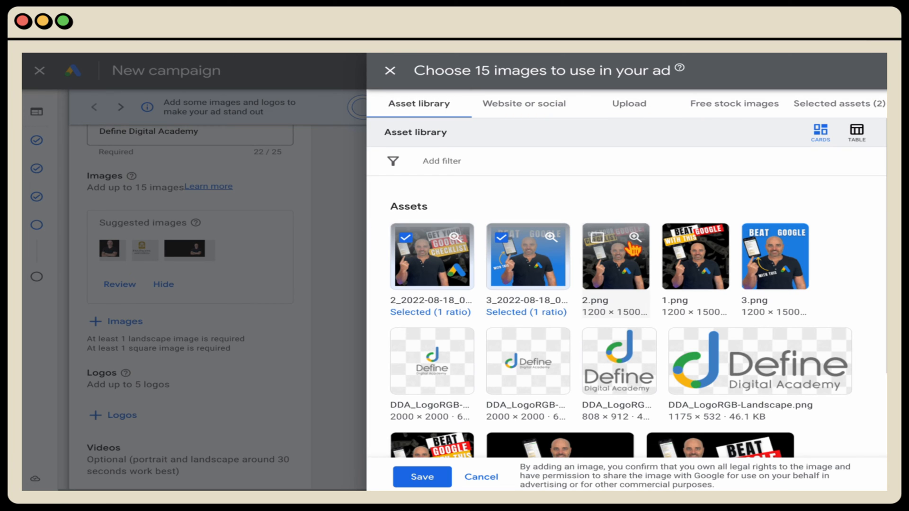
left_click(600, 247)
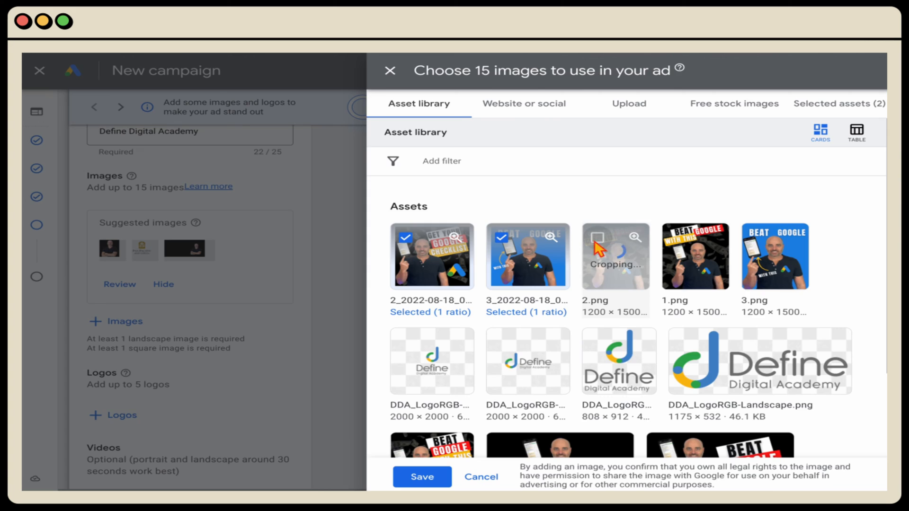
left_click_drag(600, 249, 586, 274)
left_click(510, 374)
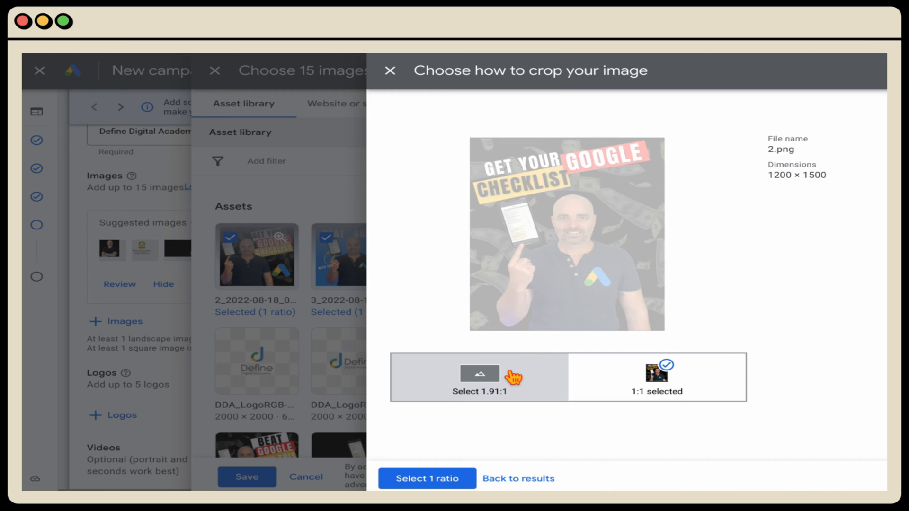
left_click(656, 376)
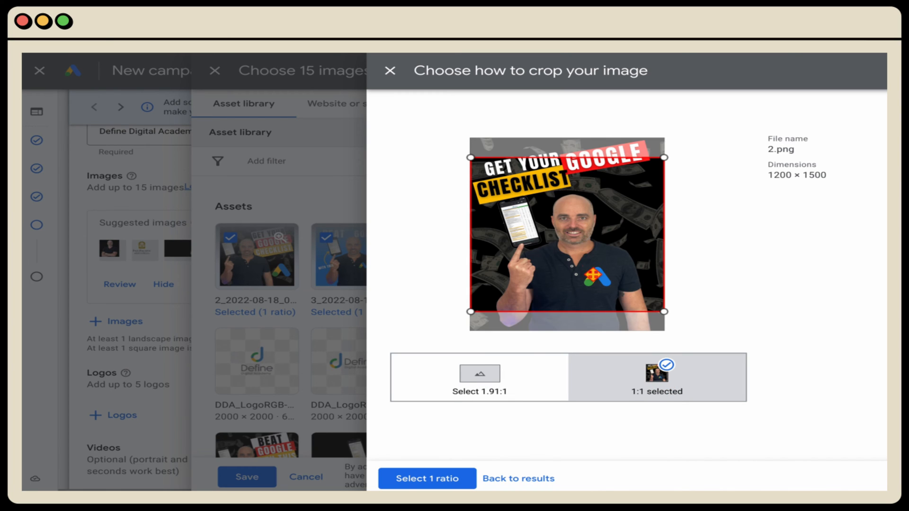
left_click_drag(592, 274, 591, 255)
left_click(426, 478)
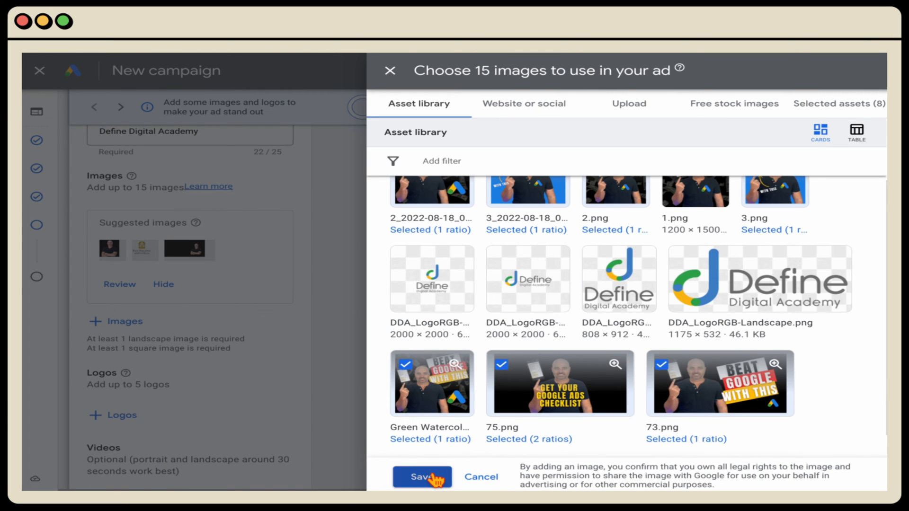
left_click(431, 477)
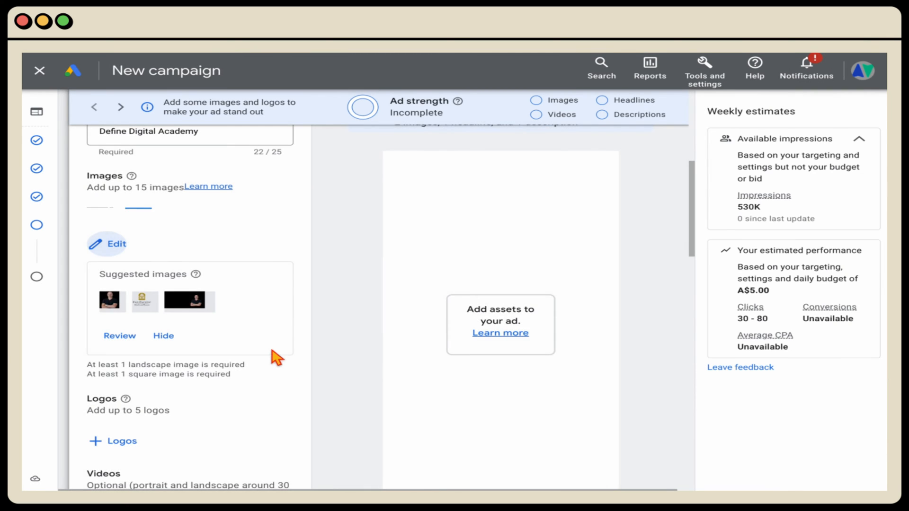
Discard the trial crops of DDA_LogoRGB-Landscape.png, select the 808 × 912 Define Digital Academy logo instead, and save it as the ad's logo.
scroll(294, 369, "down", 3)
left_click(130, 251)
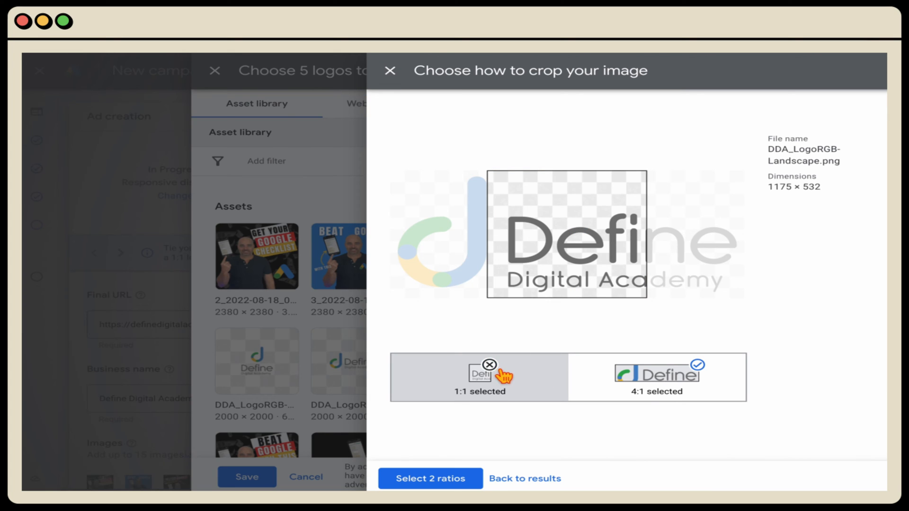
left_click(503, 373)
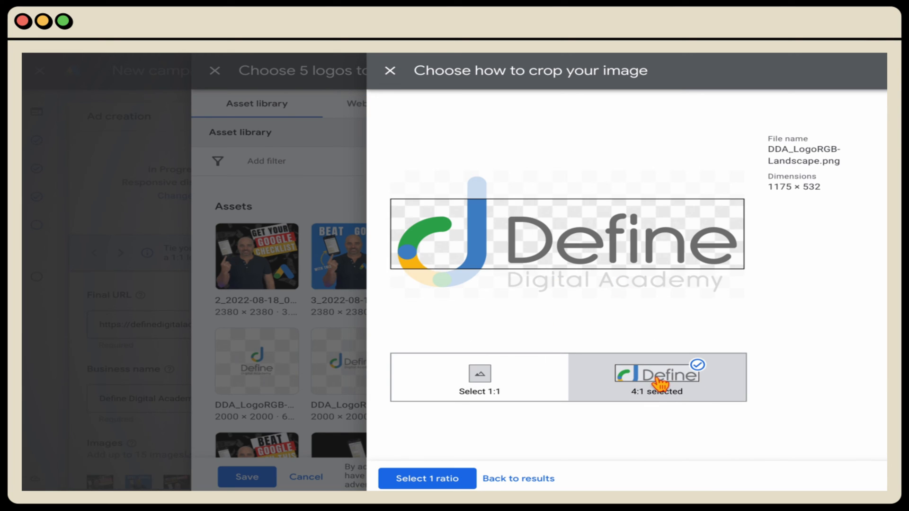
mouse_move(619, 243)
left_mouse_down()
mouse_move(588, 260)
mouse_move(615, 257)
left_mouse_up()
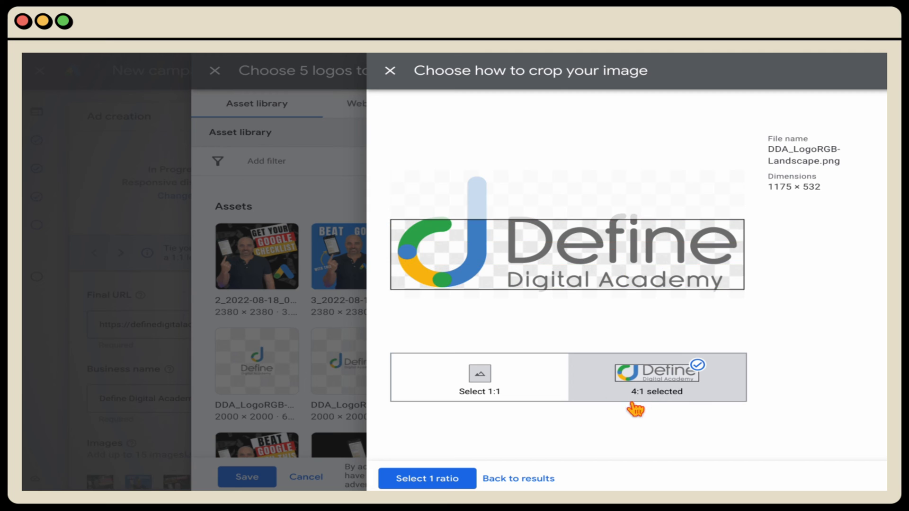
left_click(698, 370)
left_click(482, 481)
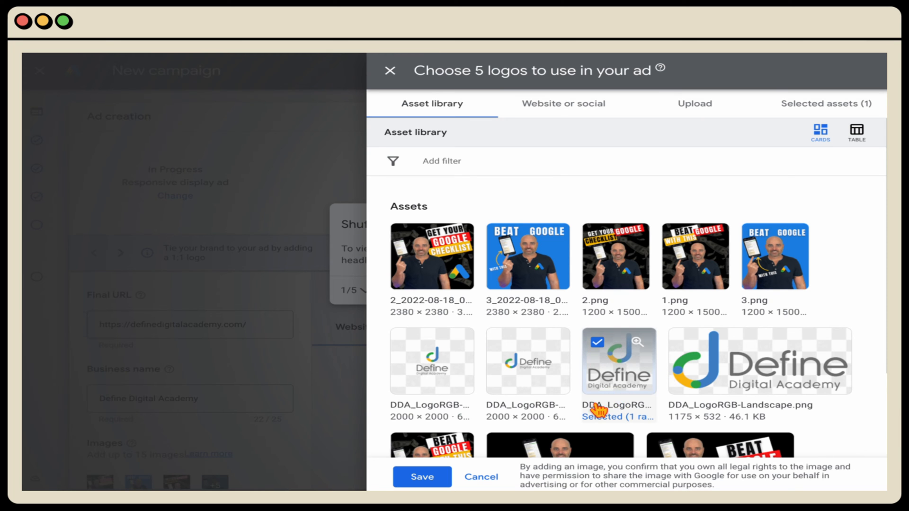
left_click(416, 479)
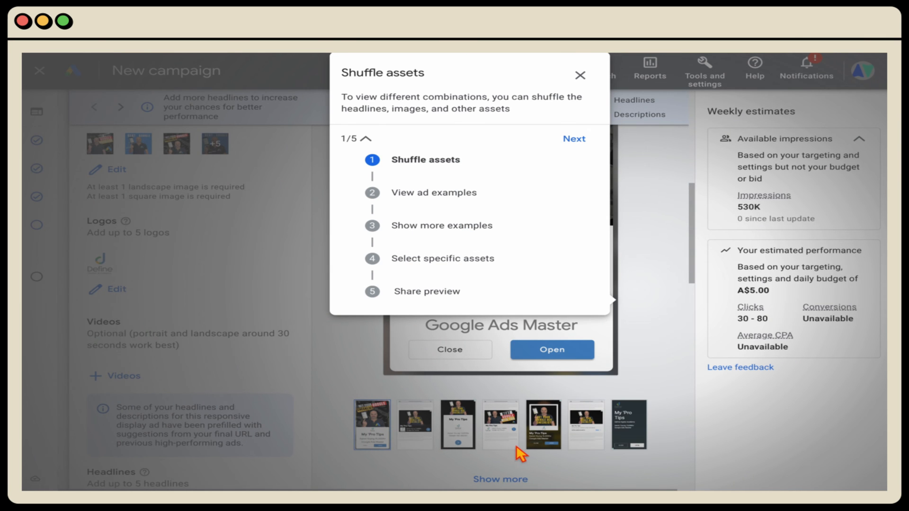
Dismiss the Shuffle assets tour and review the ad preview and assets down to the Headlines section.
left_click(572, 156)
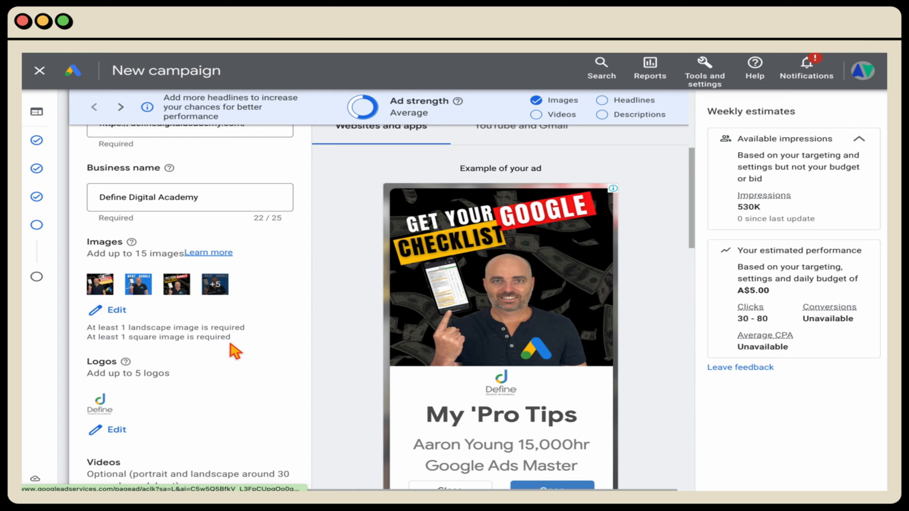
scroll(290, 344, "down", 2)
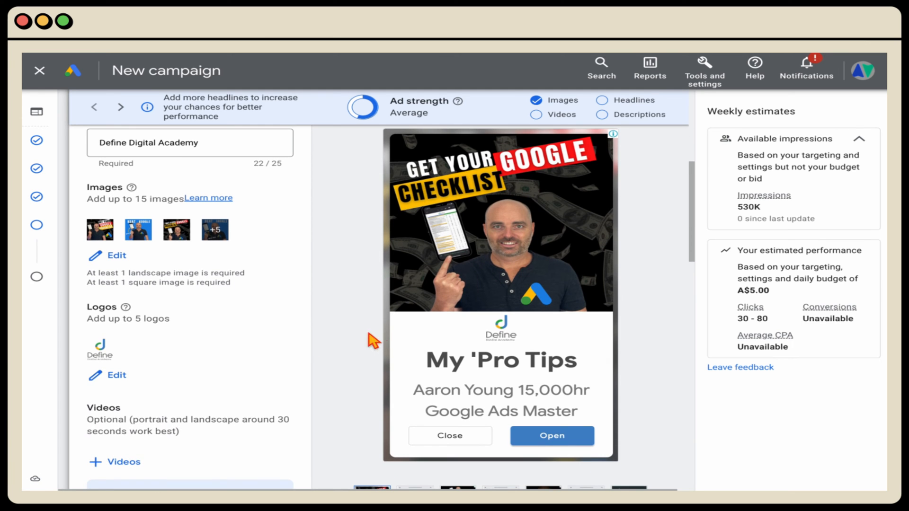
scroll(348, 340, "down", 5)
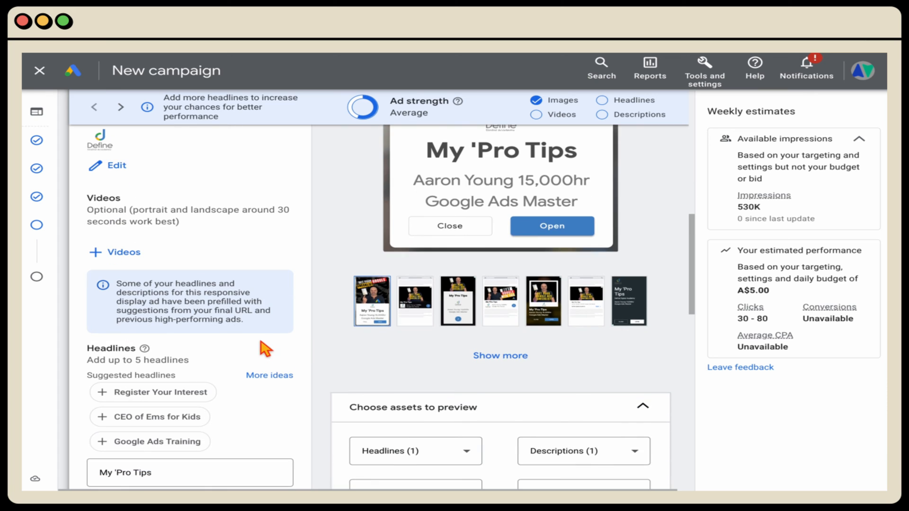
Fill in the ad's first two headlines as "Learn Google Ads" and "Google Optimisation Checklist".
scroll(265, 349, "down", 2)
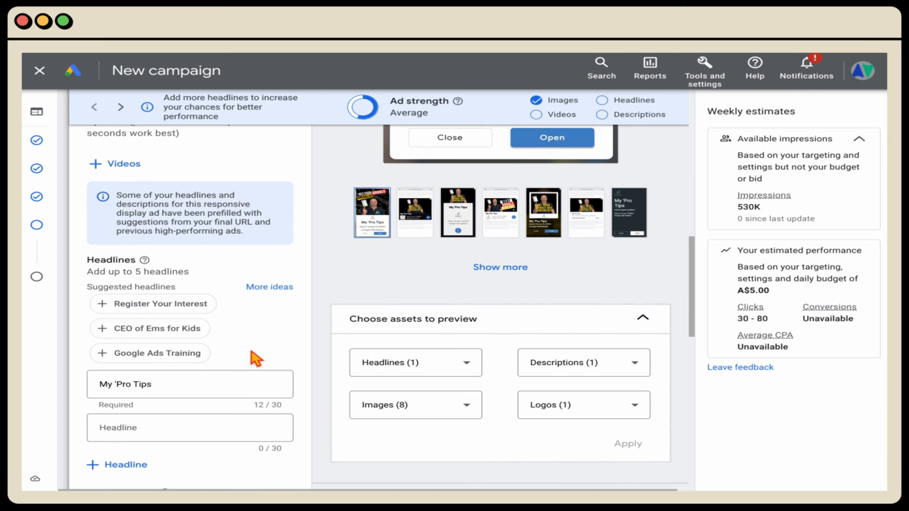
scroll(256, 358, "down", 1)
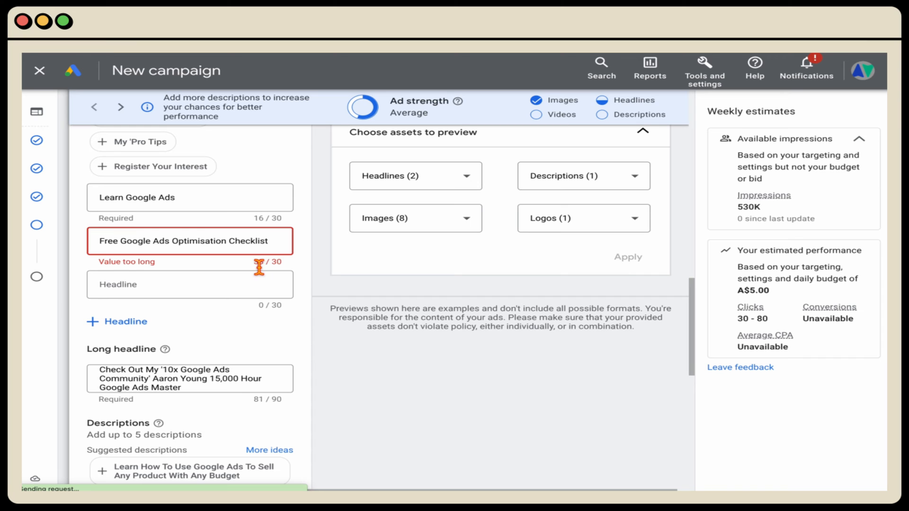
left_click_drag(122, 241, 69, 242)
key("BackSpace")
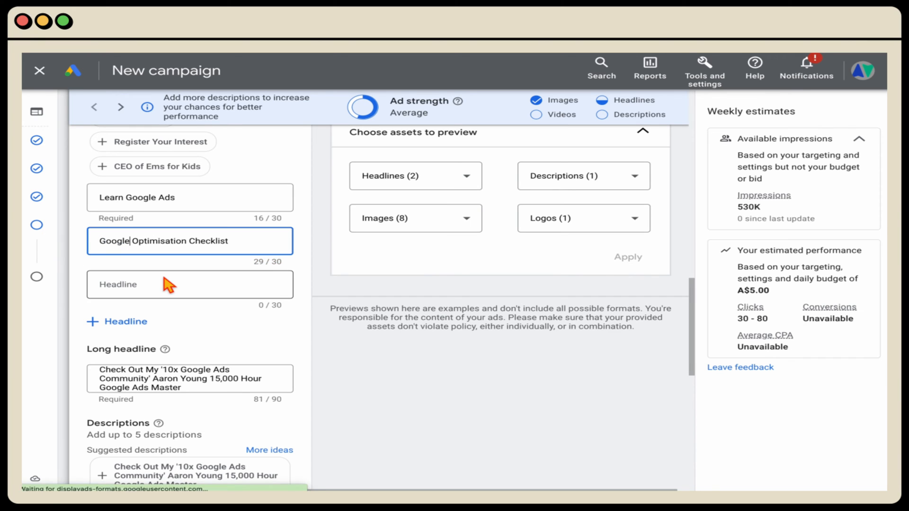
Fill in a third headline and set the long headline and second description to "Learn How To Use Google Ads To Sell Any Product With Any Budget".
left_click(166, 286)
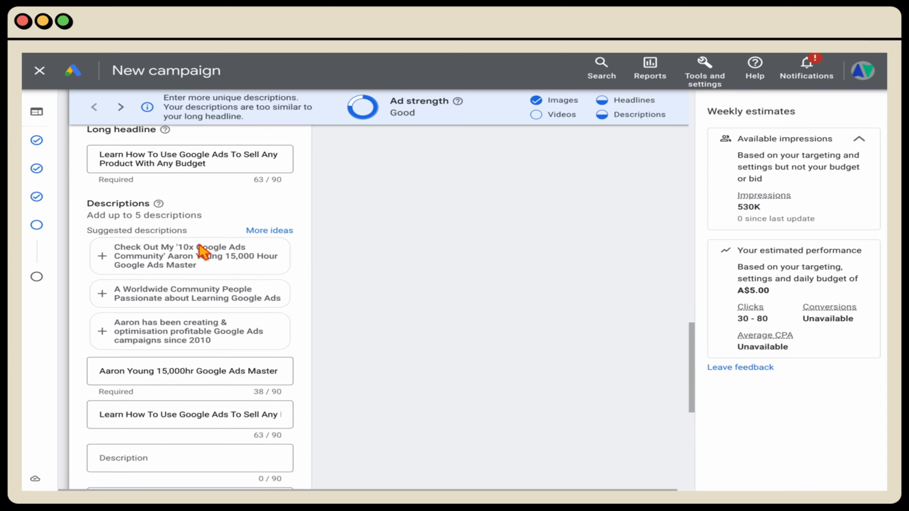
scroll(204, 253, "down", 2)
scroll(206, 253, "down", 5)
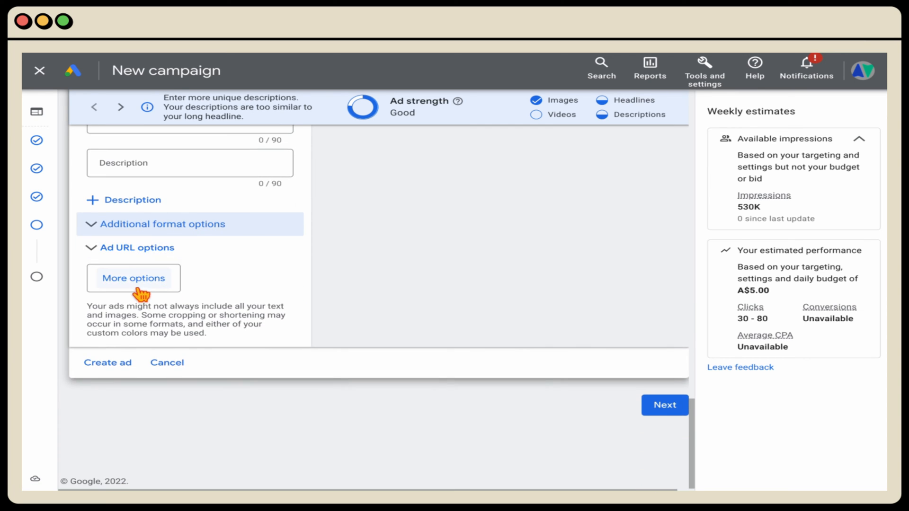
Add the custom colors option to the ad, leaving the main and accent colors empty and text and native placements enabled.
left_click(148, 282)
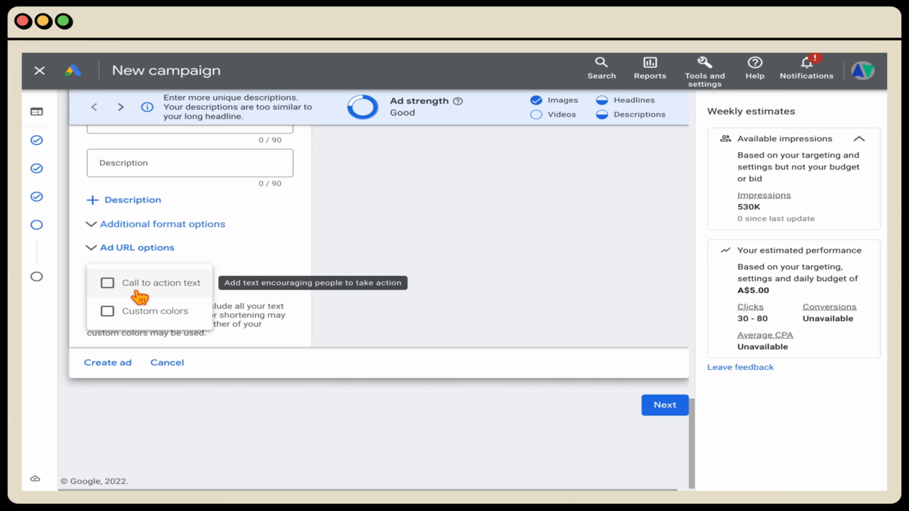
left_click(127, 313)
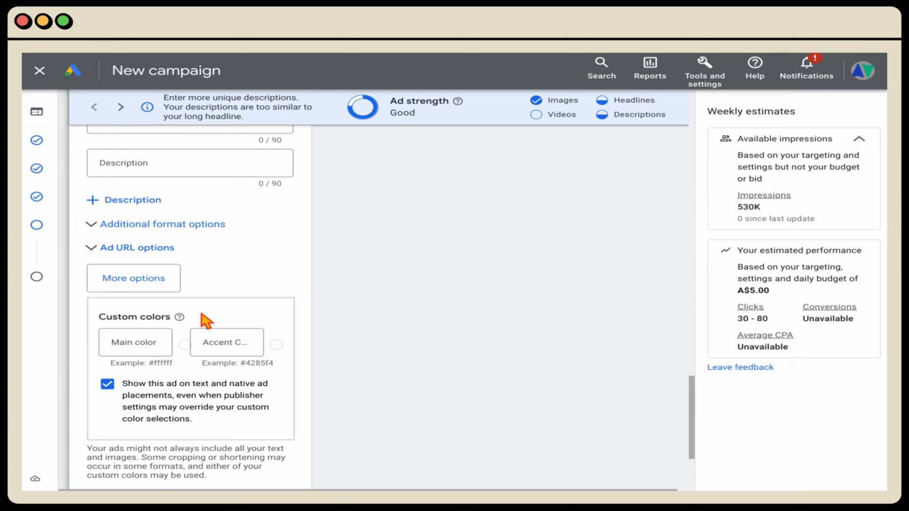
scroll(208, 320, "down", 1)
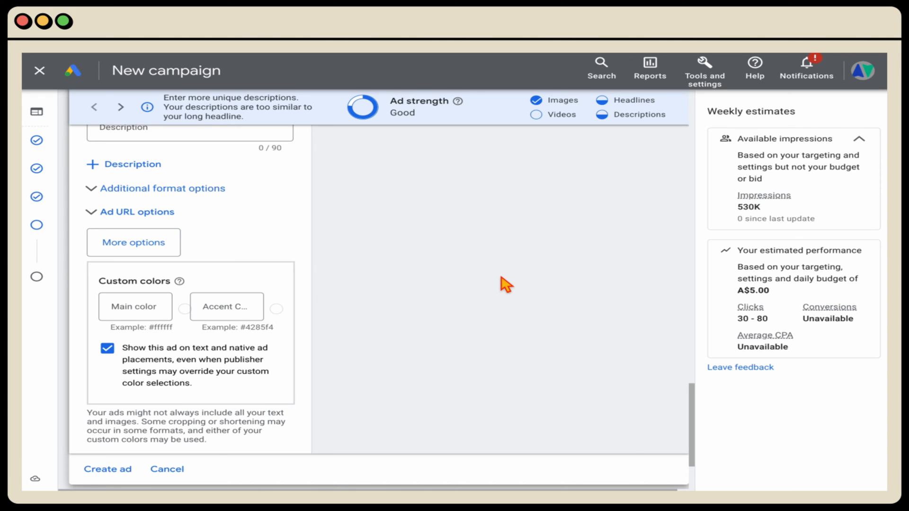
scroll(502, 284, "up", 1)
scroll(501, 284, "down", 2)
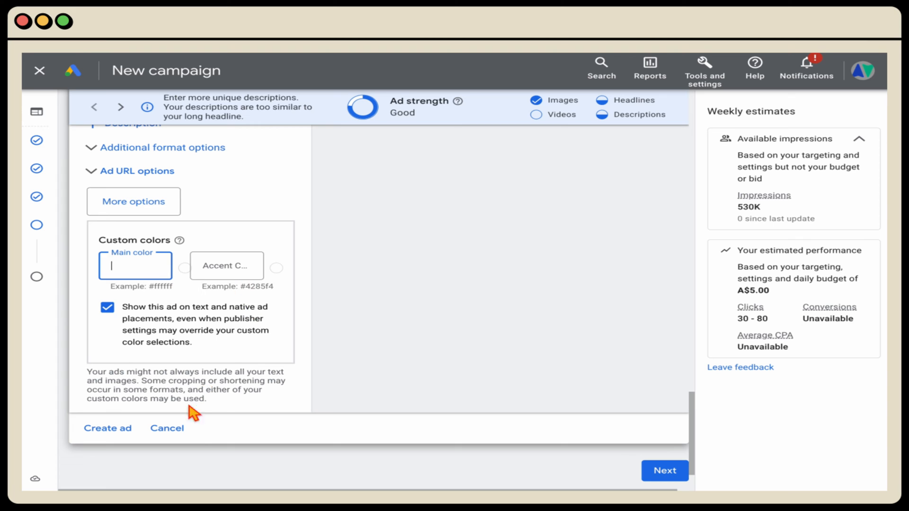
scroll(183, 417, "up", 1)
scroll(173, 417, "down", 1)
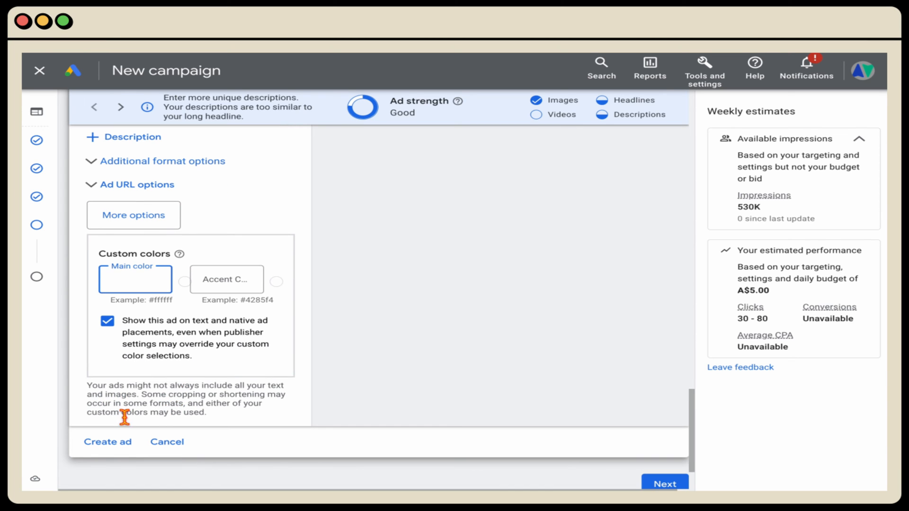
Create the responsive display ad and review the campaign summary, including its settings, budget, bidding and targeting.
left_click(125, 453)
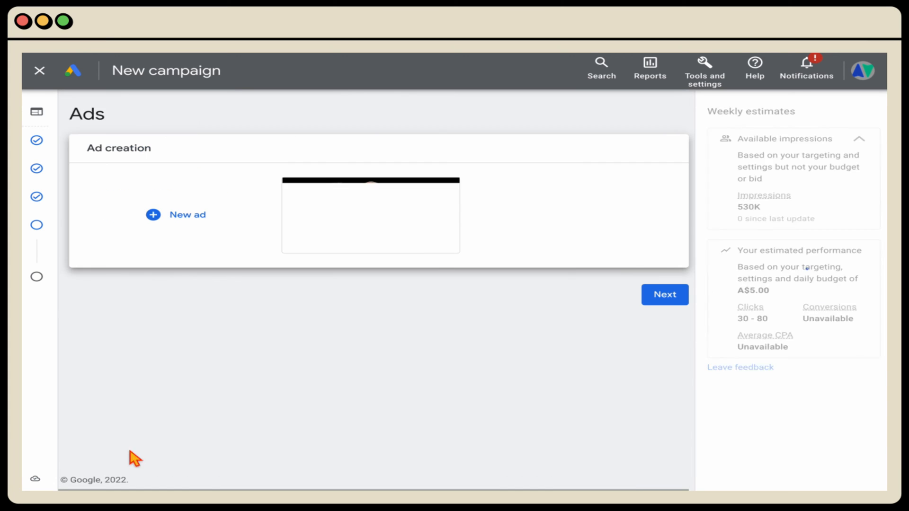
left_click(658, 295)
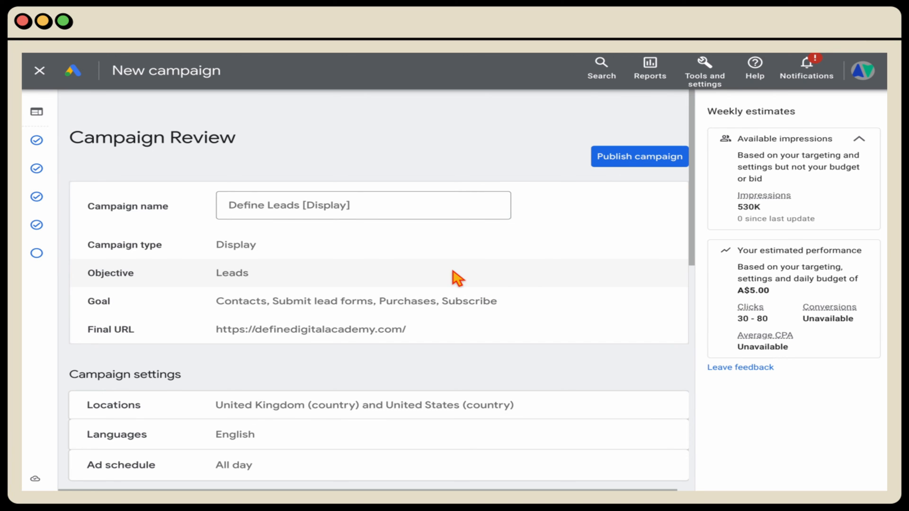
scroll(456, 278, "down", 3)
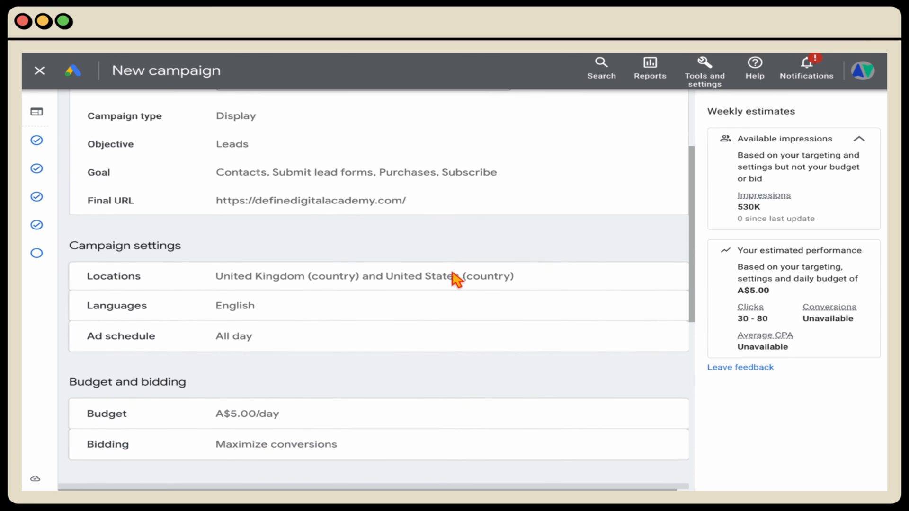
scroll(456, 280, "down", 2)
scroll(456, 279, "up", 4)
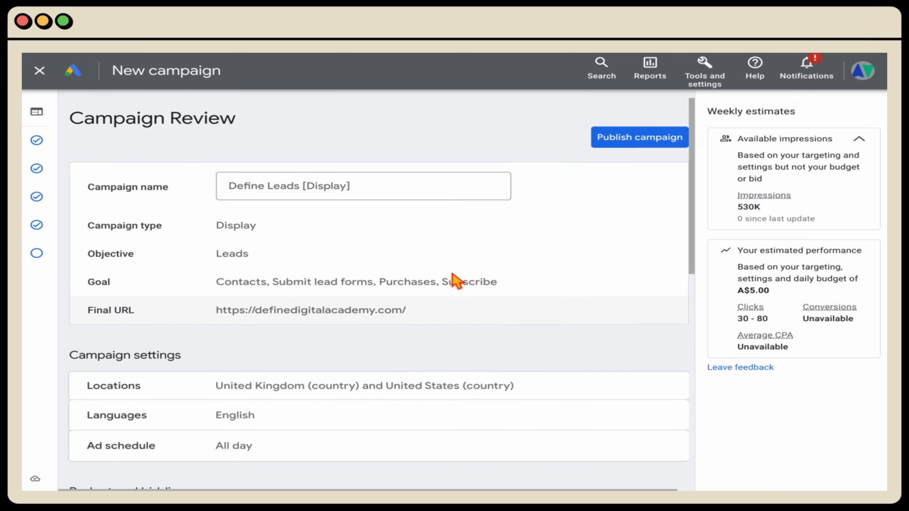
scroll(457, 279, "down", 3)
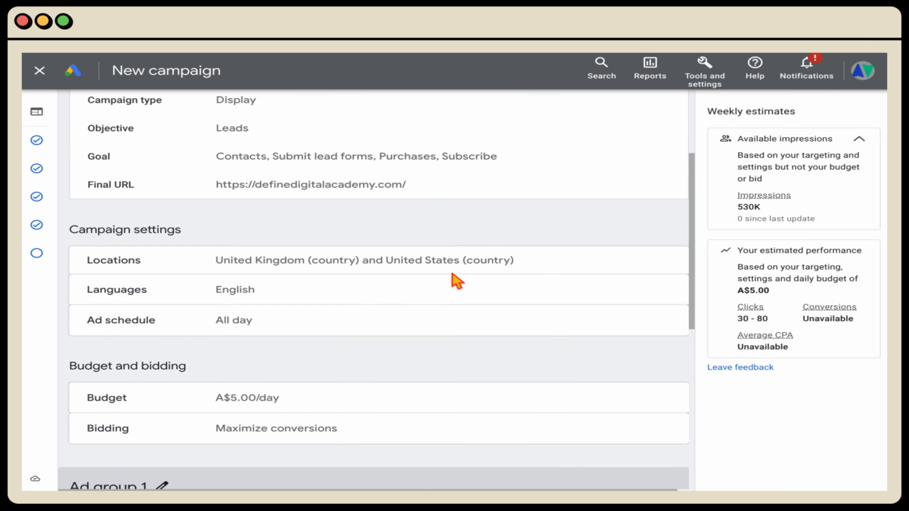
scroll(455, 278, "down", 6)
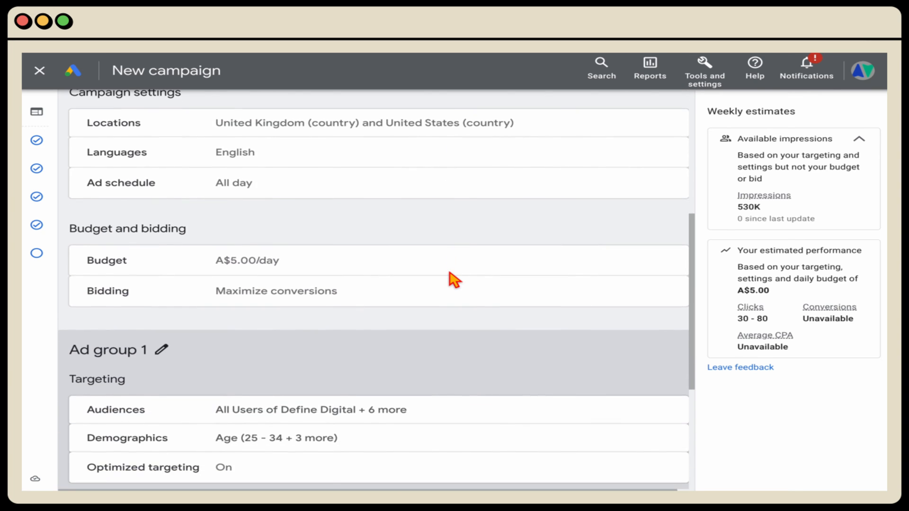
Rename Ad group 1 as Remarketing and publish the campaign.
left_click(171, 221)
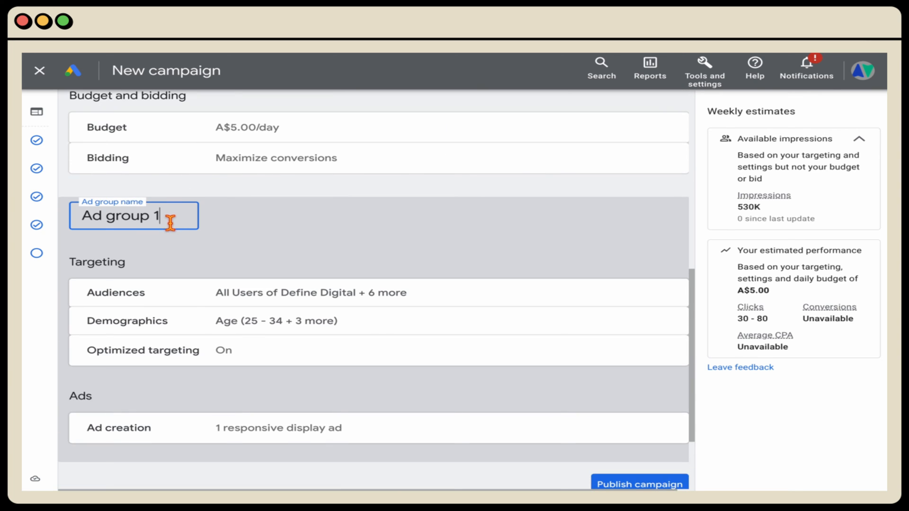
triple_click(166, 225)
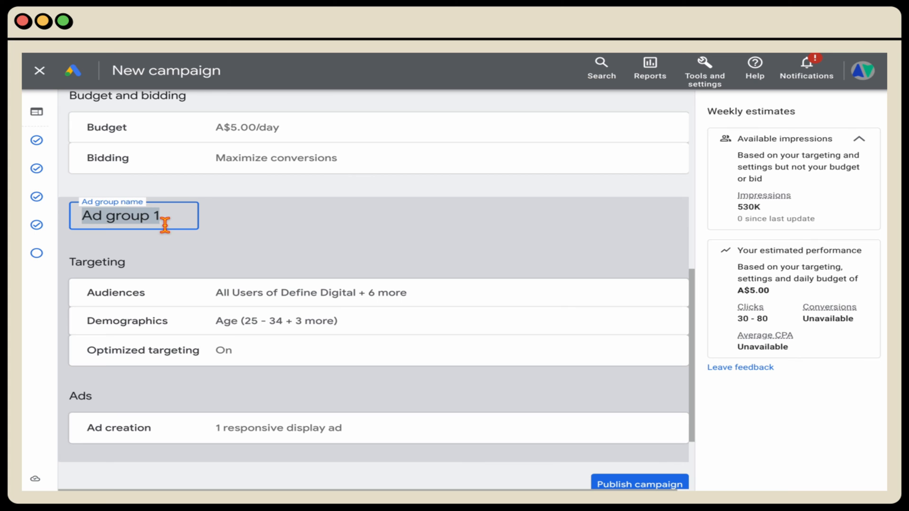
type("R")
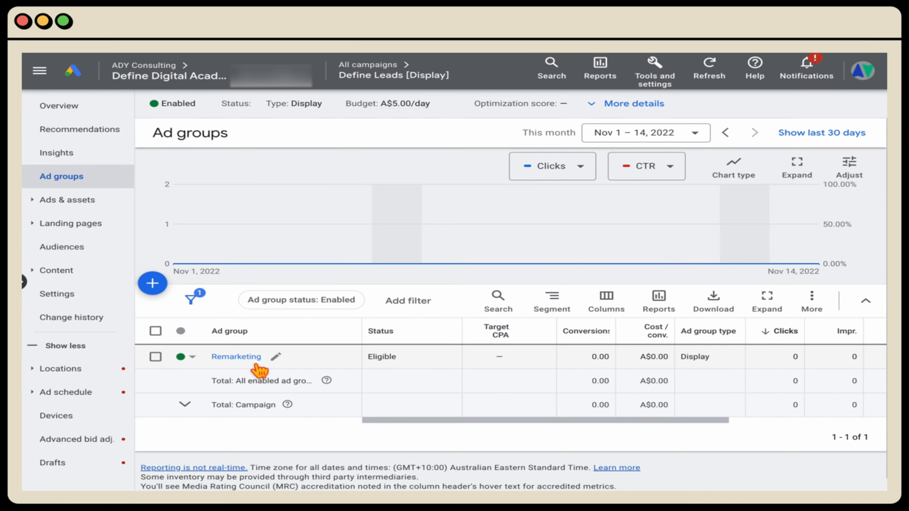
Start a new ad group in the Define Leads [Display] campaign and name it Affinity.
left_click(152, 286)
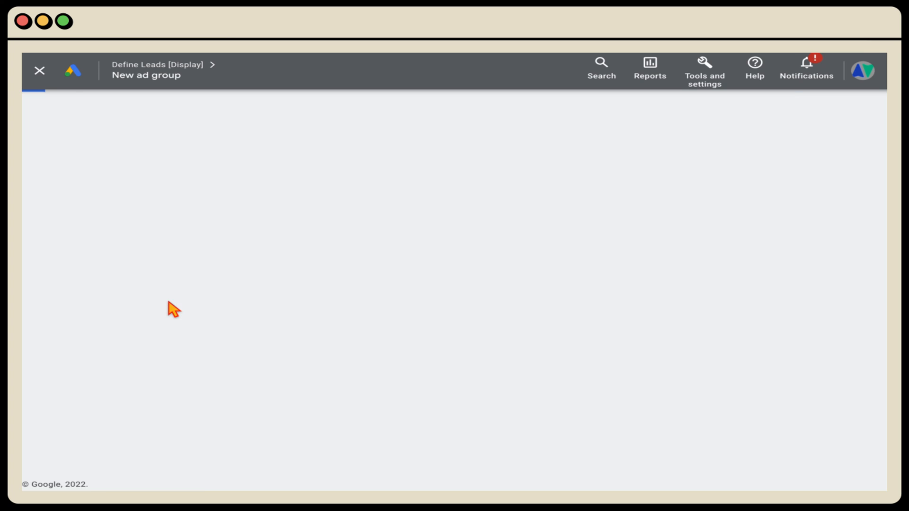
left_click(122, 127)
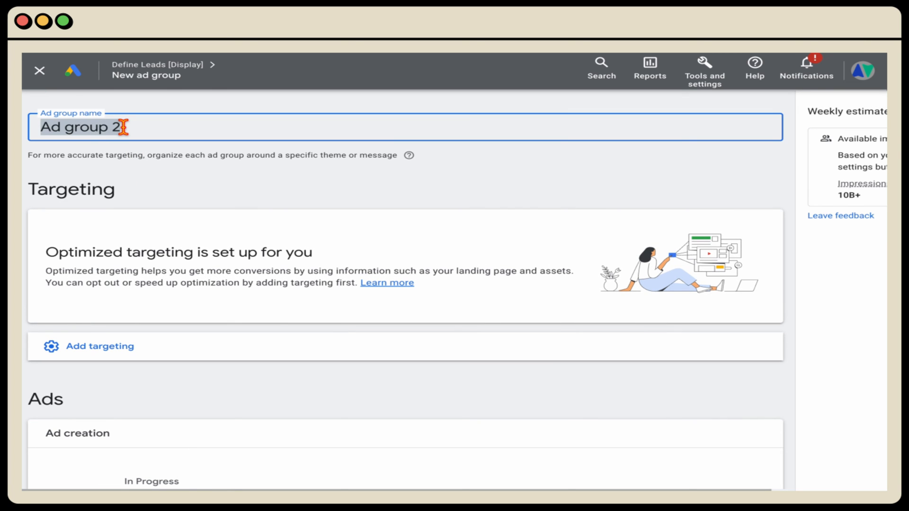
type("Affinity")
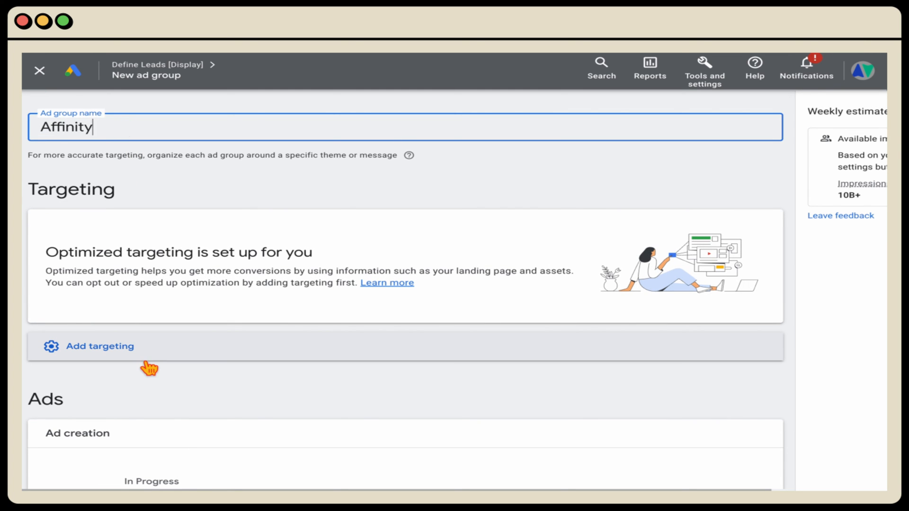
Target the audience segments Advertising & Marketing Services, SEO & SEM Services, Business Services, and Business & Industrial Products.
left_click(142, 360)
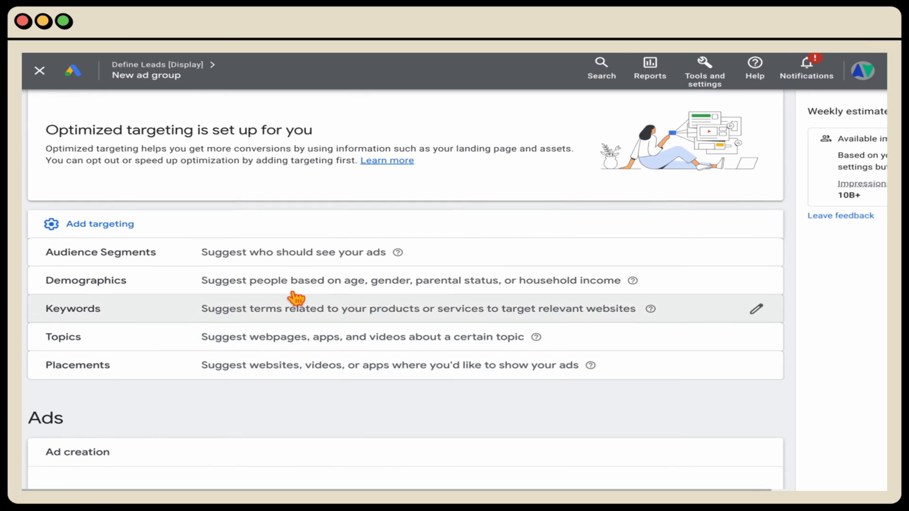
left_click(757, 253)
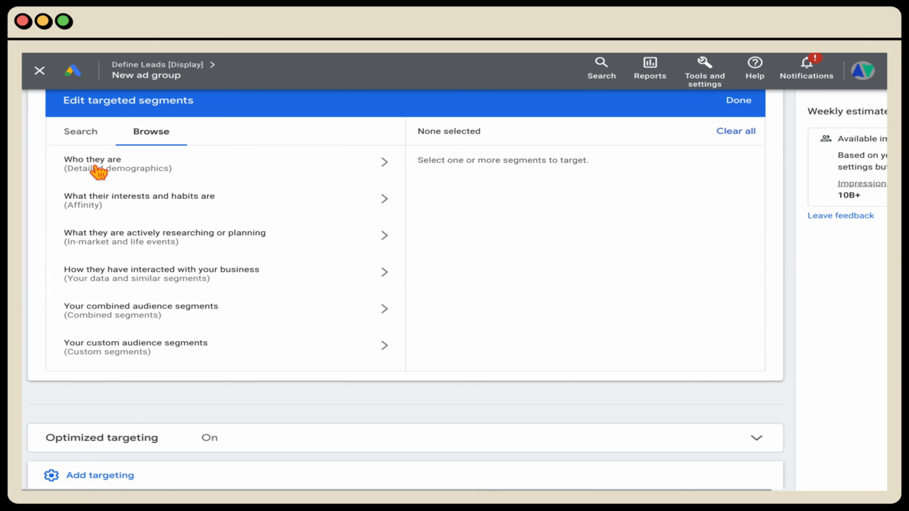
left_click(100, 142)
left_click(70, 241)
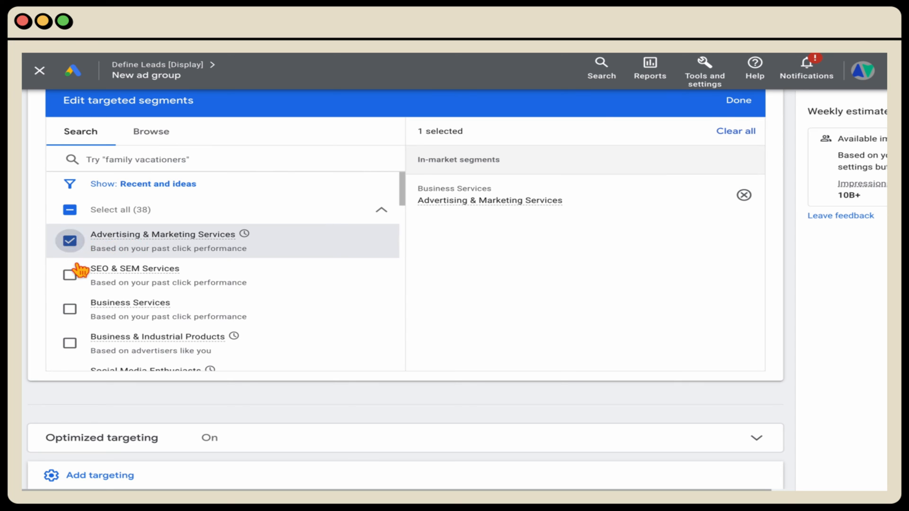
left_click(71, 276)
left_click(71, 310)
left_click(71, 344)
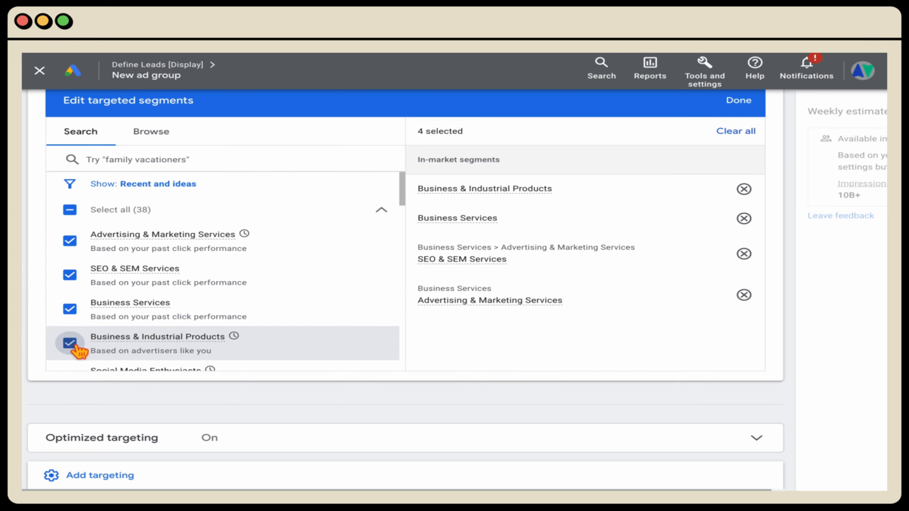
Add the segments Social Media Enthusiasts, Enterprise Software, Business Financial Services and Business Professionals to the targeting.
scroll(80, 351, "down", 1)
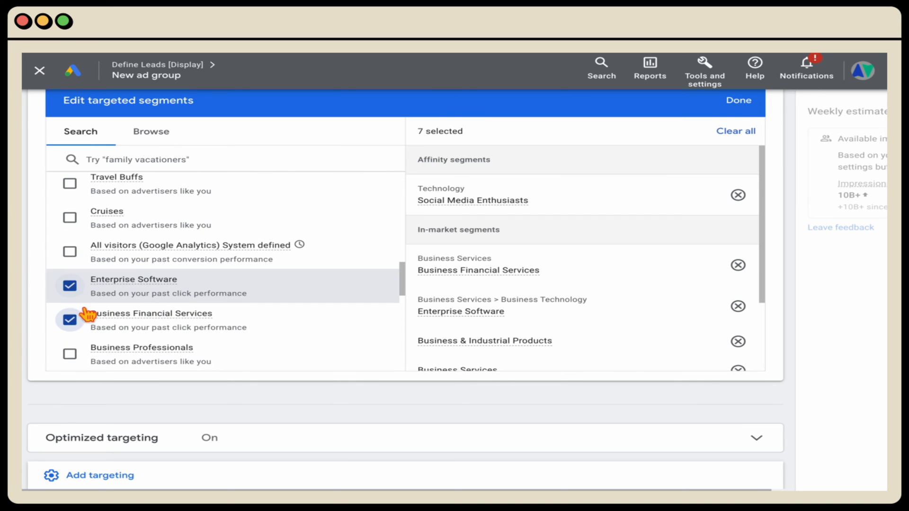
left_click(76, 355)
scroll(79, 350, "down", 2)
Cancel the unfinished responsive display ad and create the Affinity ad group without an ad.
scroll(154, 423, "down", 15)
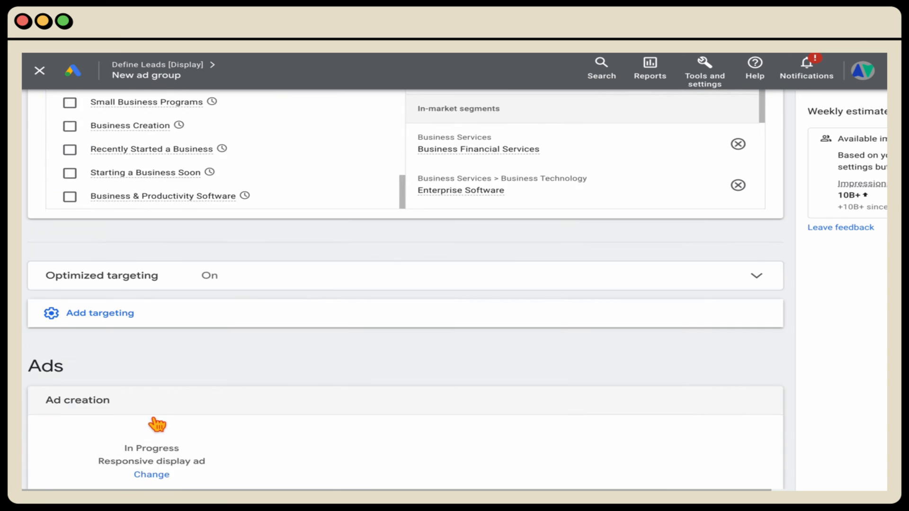
scroll(152, 422, "down", 12)
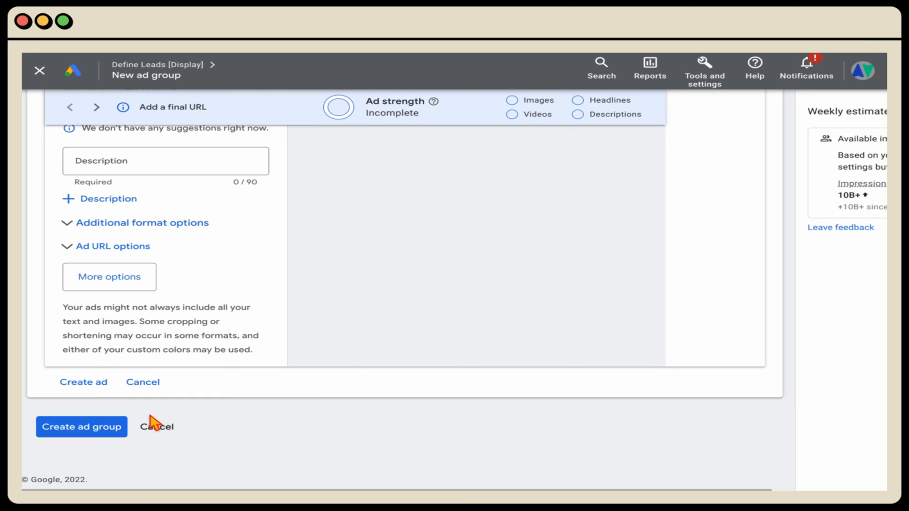
left_click(143, 385)
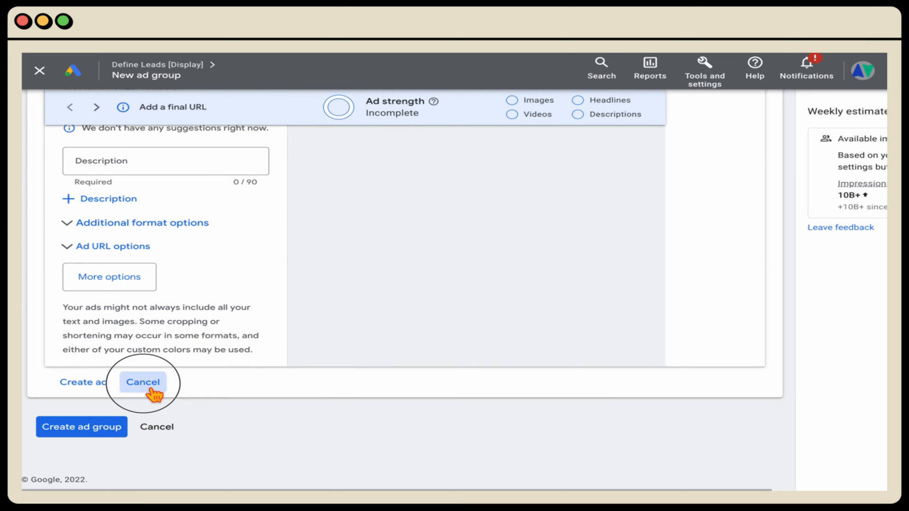
left_click(102, 433)
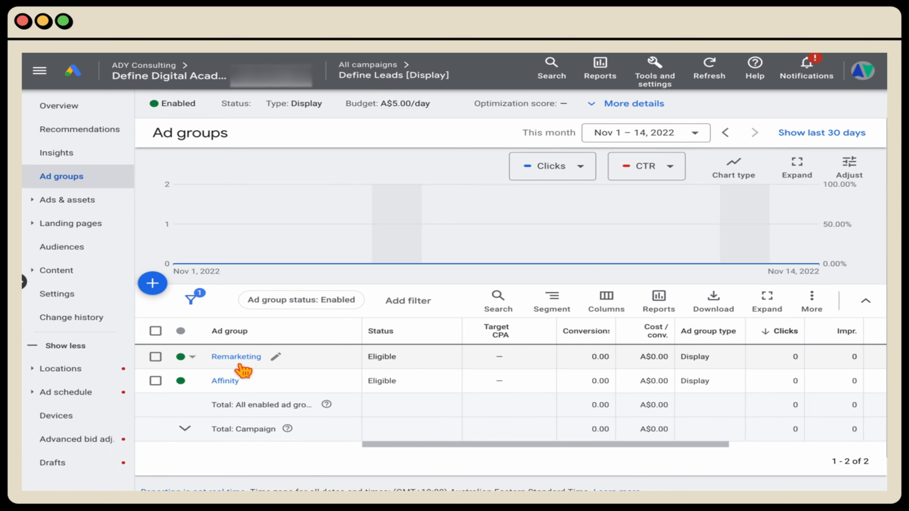
Copy the responsive display ad from the Remarketing ad group and return to the campaign's ad groups.
left_click(238, 364)
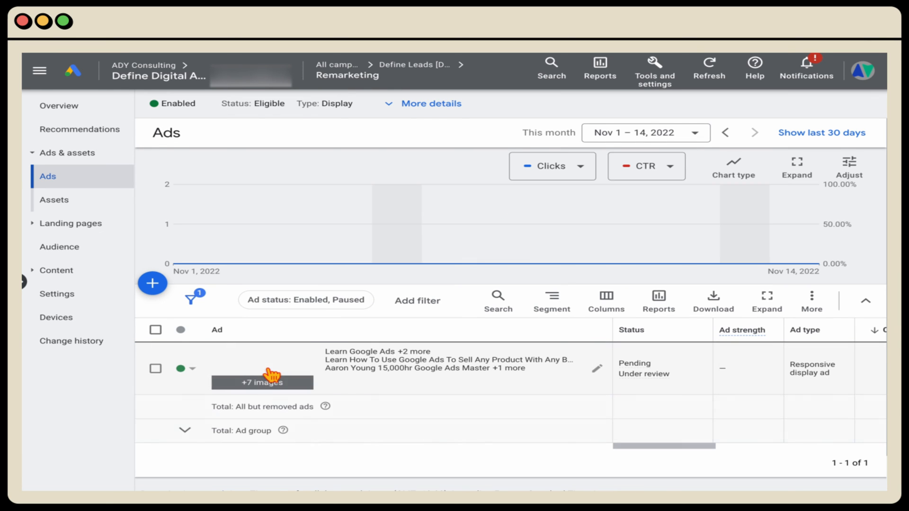
left_click(155, 368)
left_click(251, 302)
left_click(95, 165)
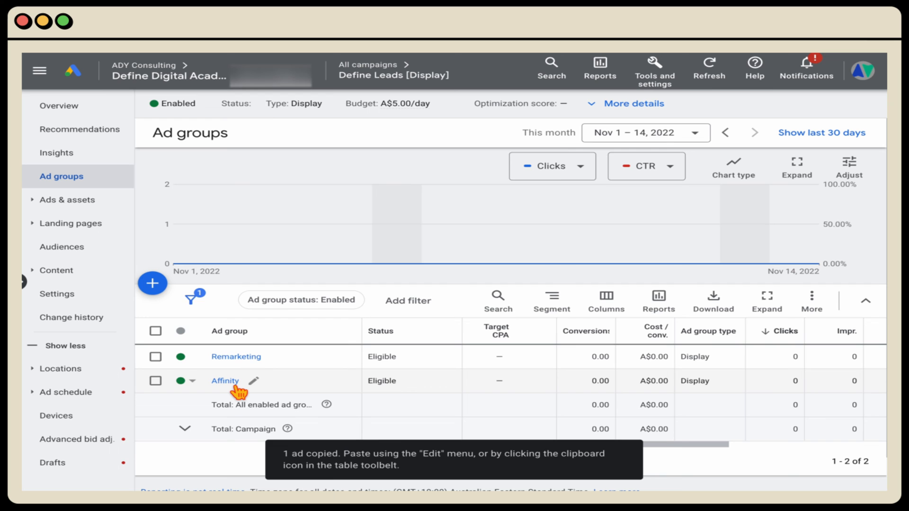
Paste the copied ad into the Affinity ad group without pausing or duplicating it, and dismiss the notification.
left_click(233, 384)
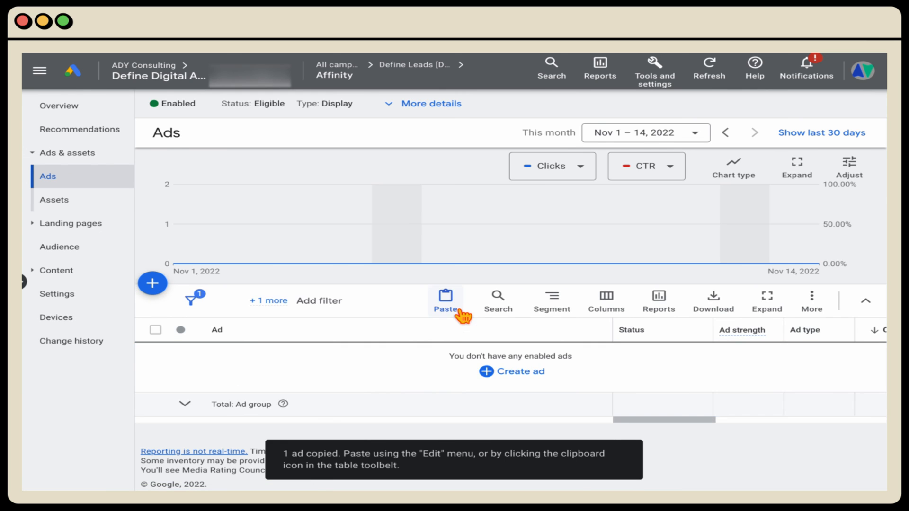
left_click(450, 307)
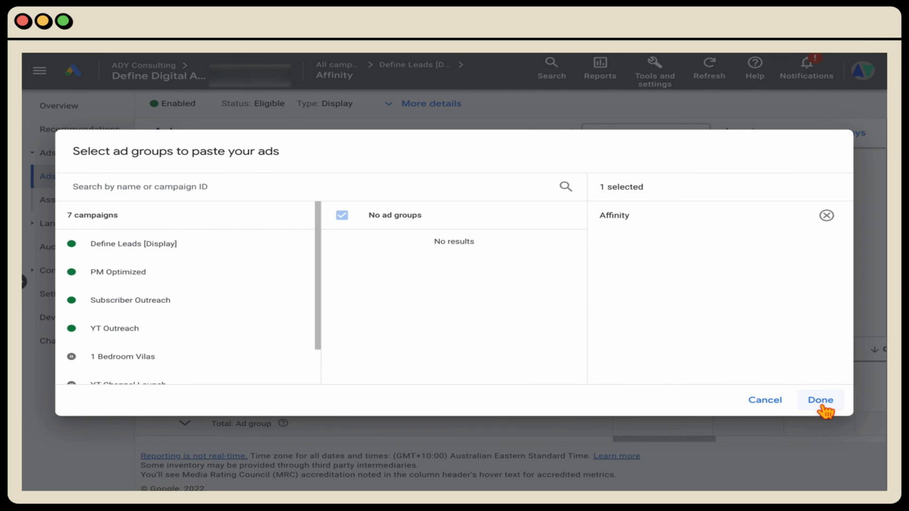
left_click(821, 401)
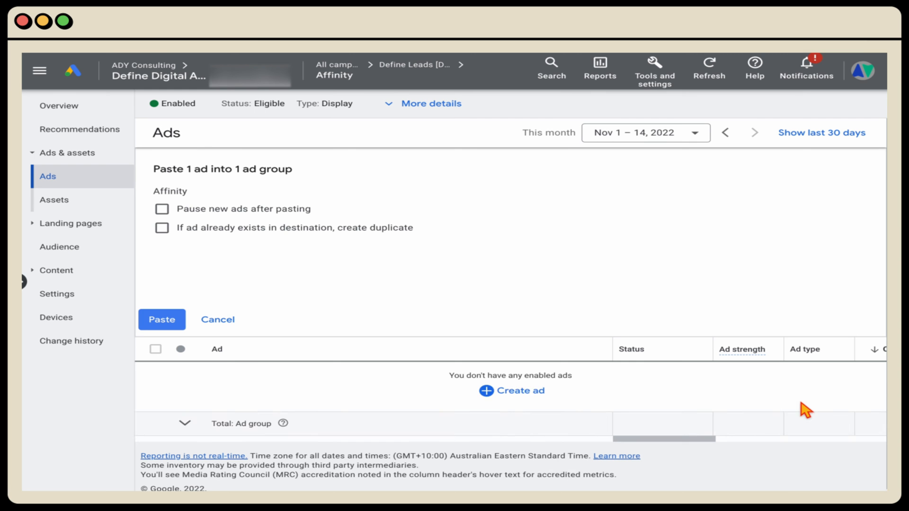
left_click(163, 319)
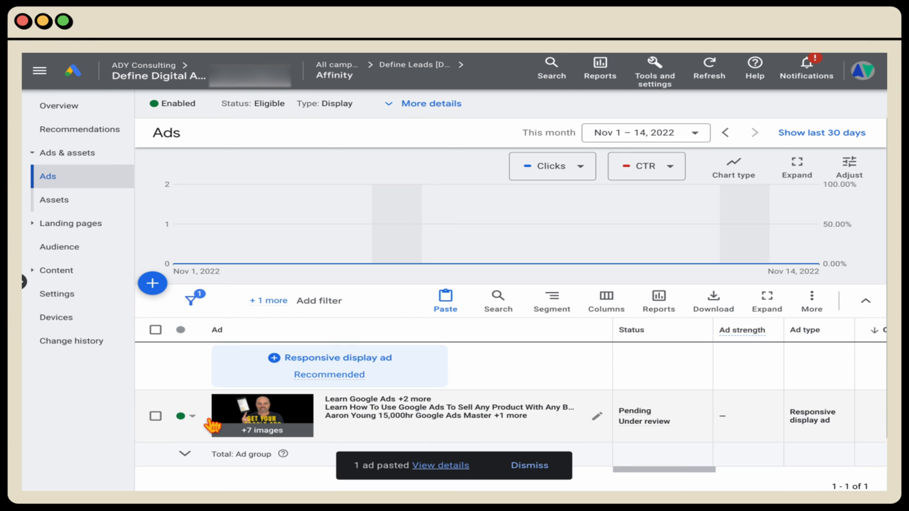
left_click(532, 470)
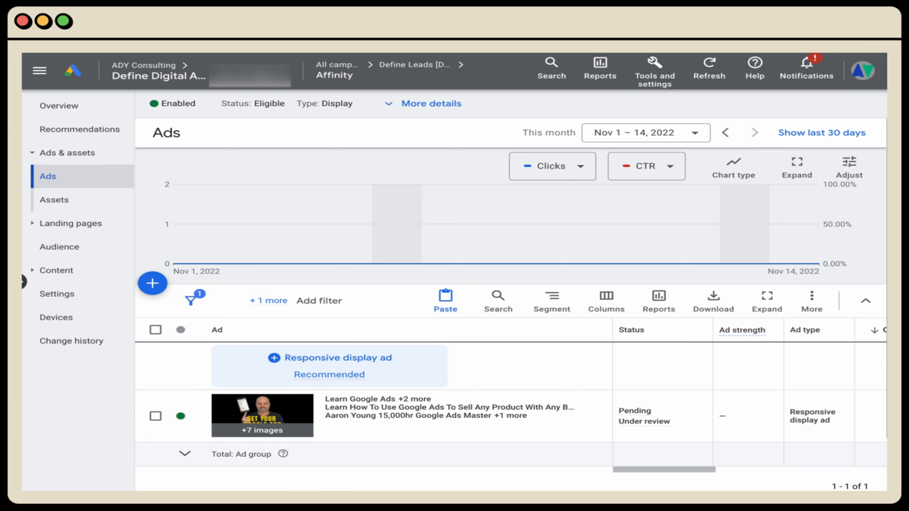
left_click(34, 53)
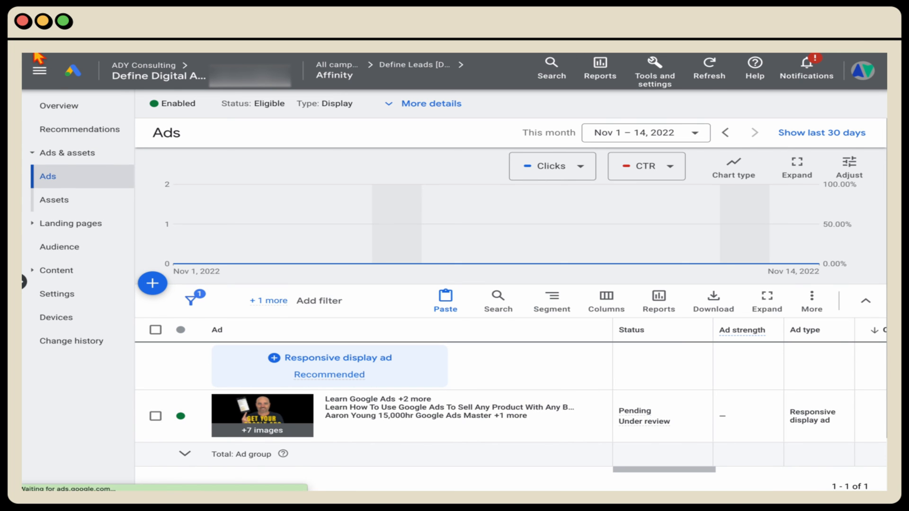